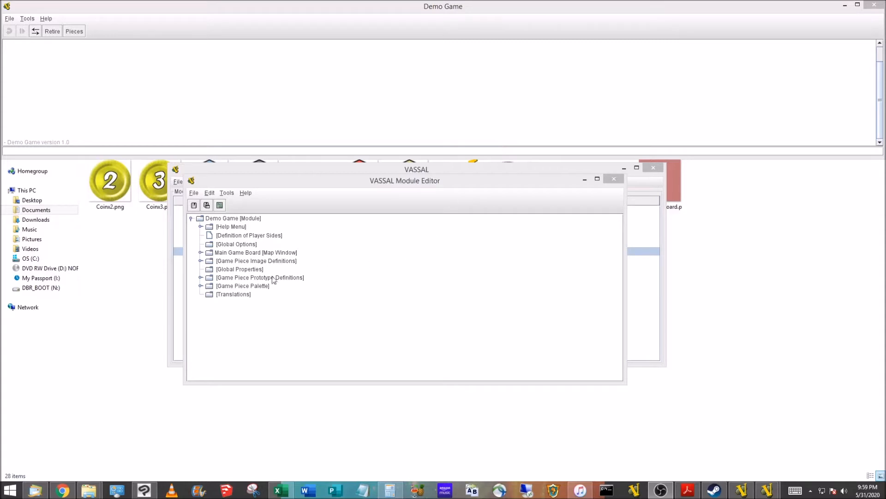
Add a new definition named Card Proto to the Game Piece Prototype Definitions.
left_click(200, 277)
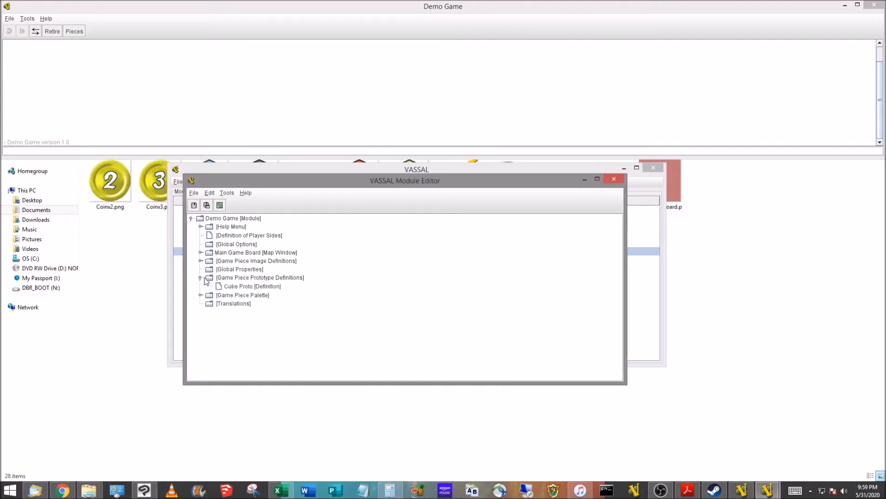
left_click(248, 280)
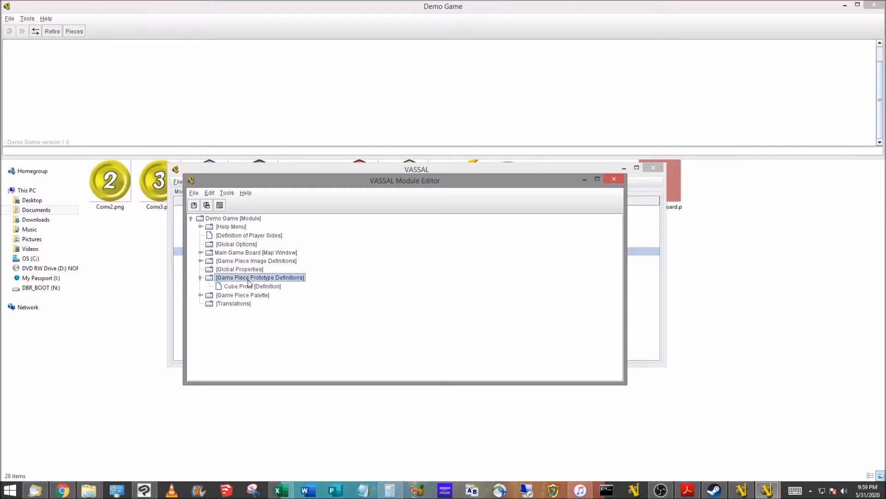
right_click(248, 280)
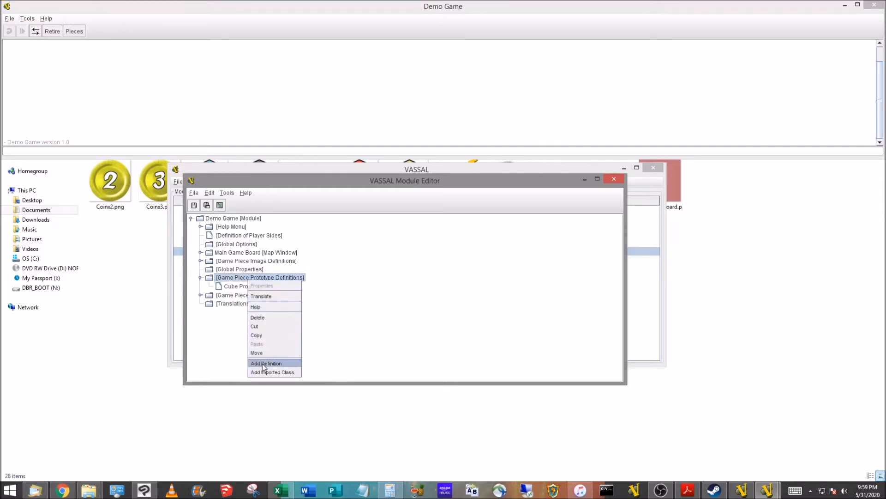
left_click(276, 361)
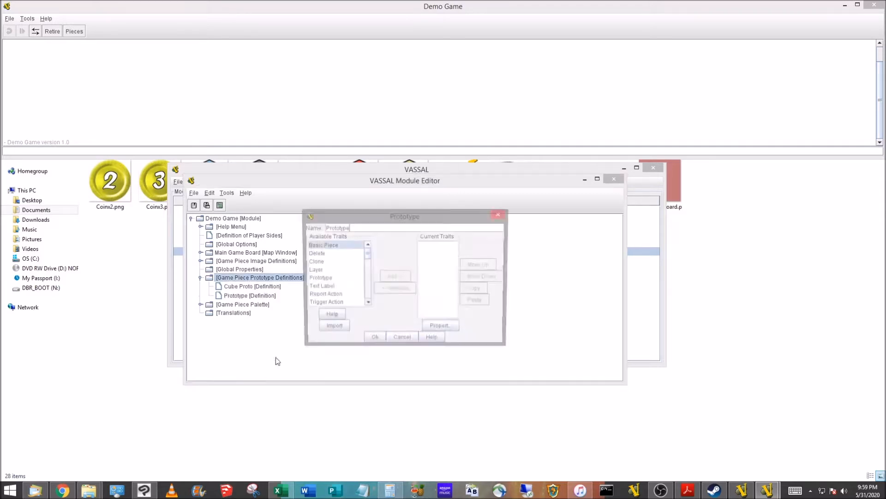
double_click(365, 228)
type("Card Proto")
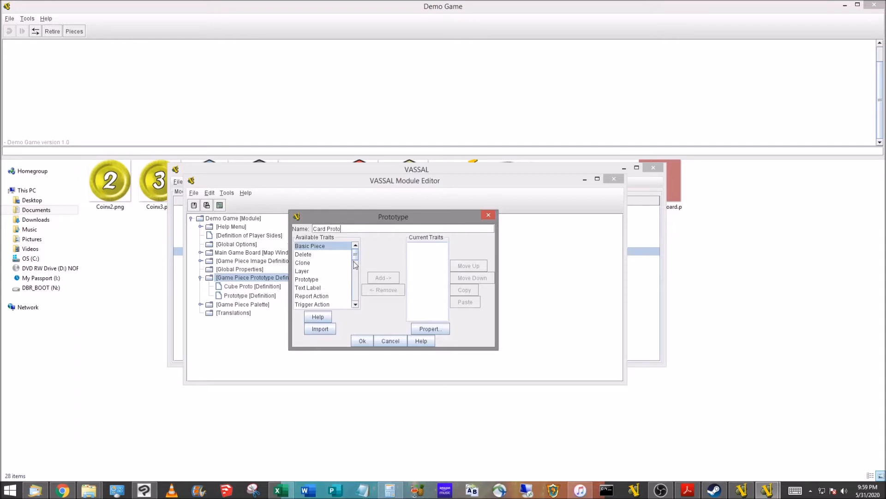
Add the Does not stack trait to the Card Proto prototype, with piece selection and movement both set to normally.
left_click_drag(357, 256, 356, 278)
left_click(318, 273)
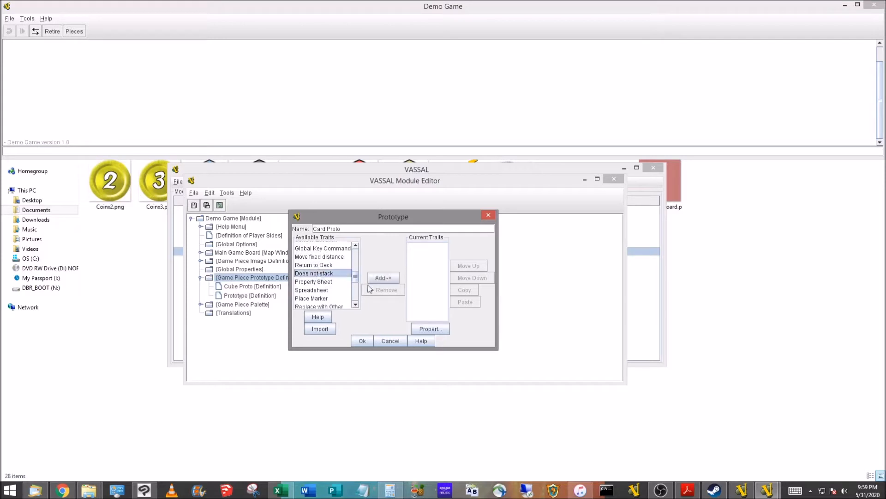
left_click(391, 280)
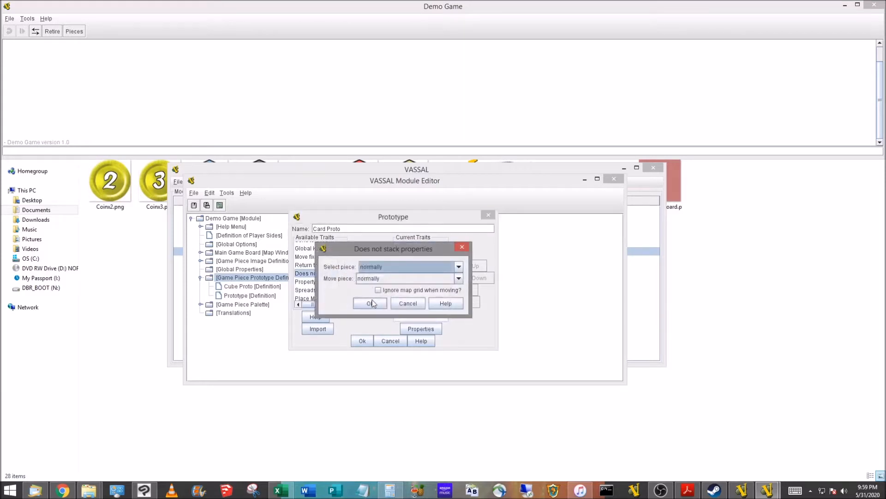
left_click(369, 303)
Add a Marker trait with property name Layer and value Card, accept the prototype and save the module.
left_click_drag(343, 274, 343, 288)
left_click(316, 272)
left_click(368, 277)
type("Layer")
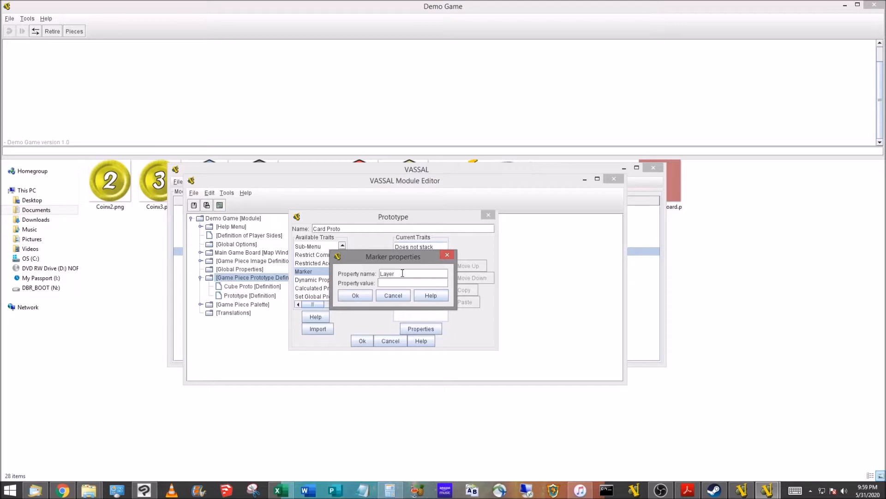
key("Tab")
type("Card")
left_click(358, 297)
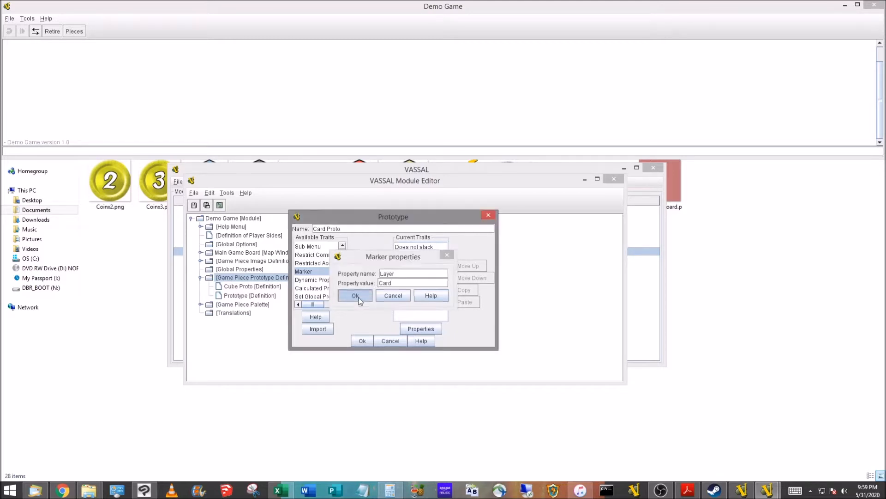
left_click(363, 341)
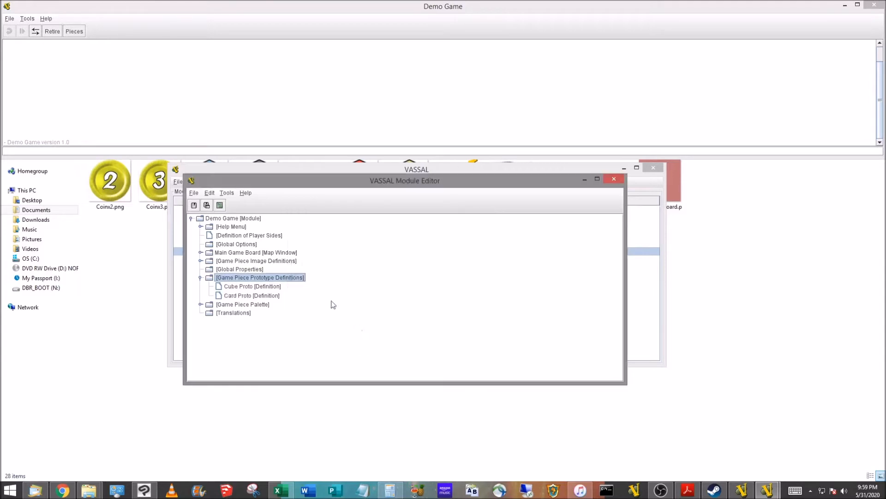
left_click(194, 206)
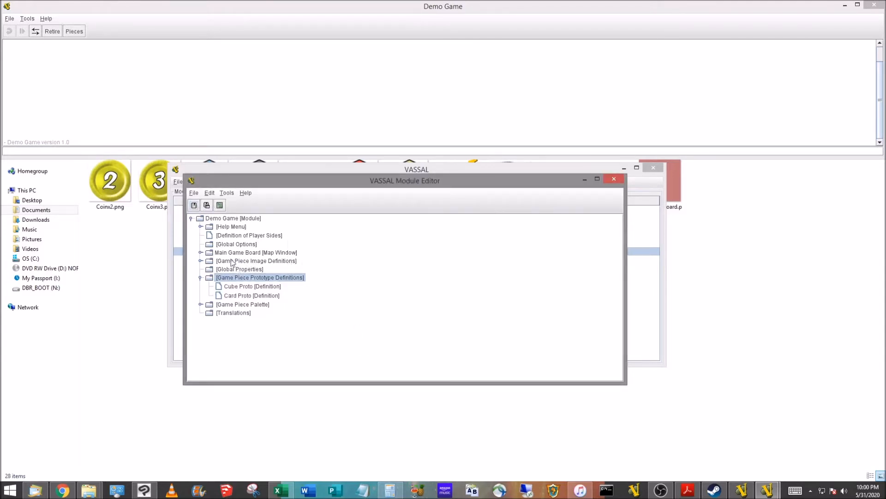
Add a deck named Game Cards to the Main Game Board map window and assign it to Main Board.
left_click(209, 253)
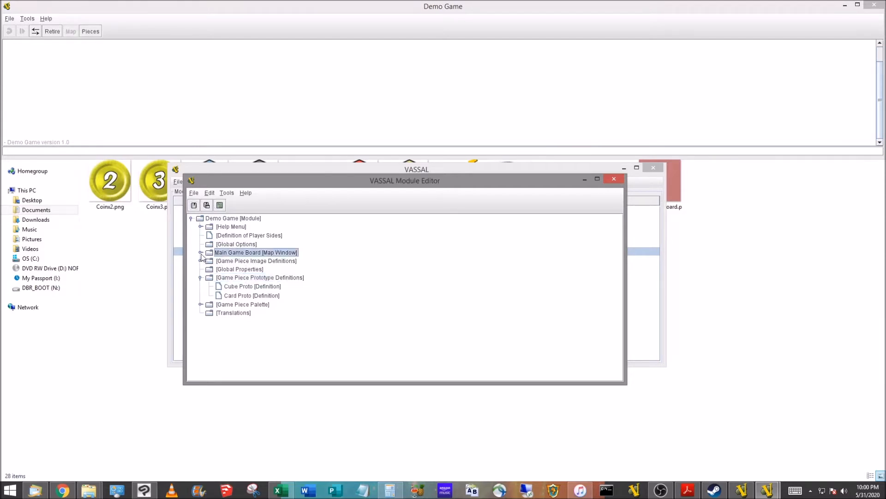
left_click(201, 252)
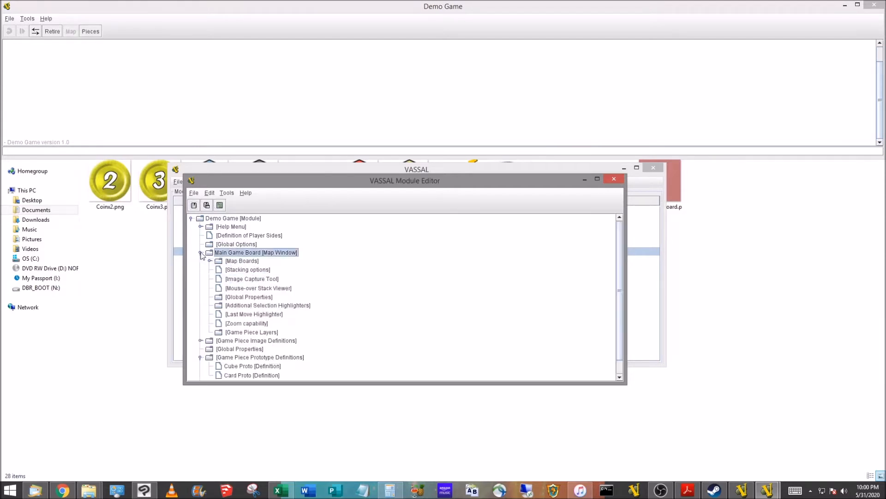
right_click(243, 257)
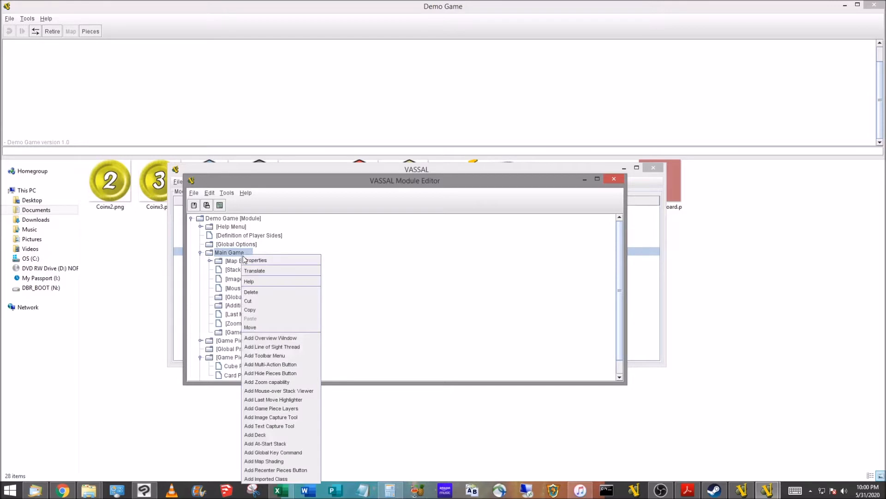
left_click(276, 434)
left_click_drag(389, 138, 427, 110)
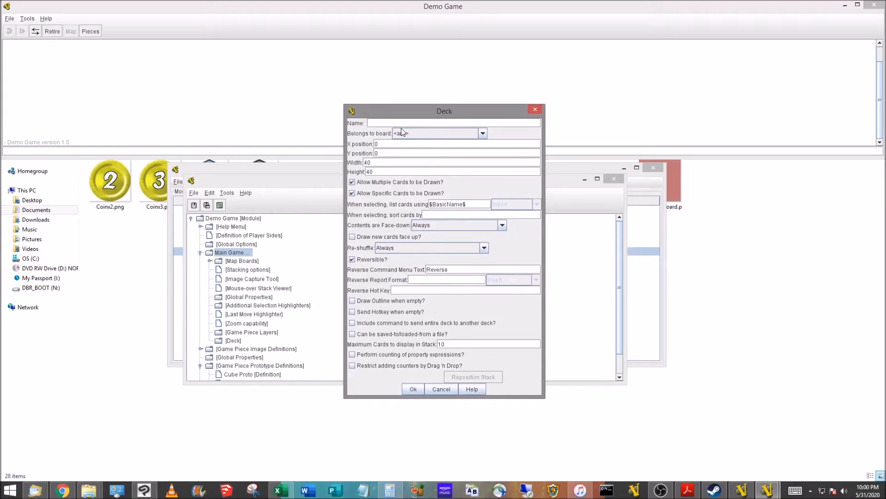
type("Game Cards")
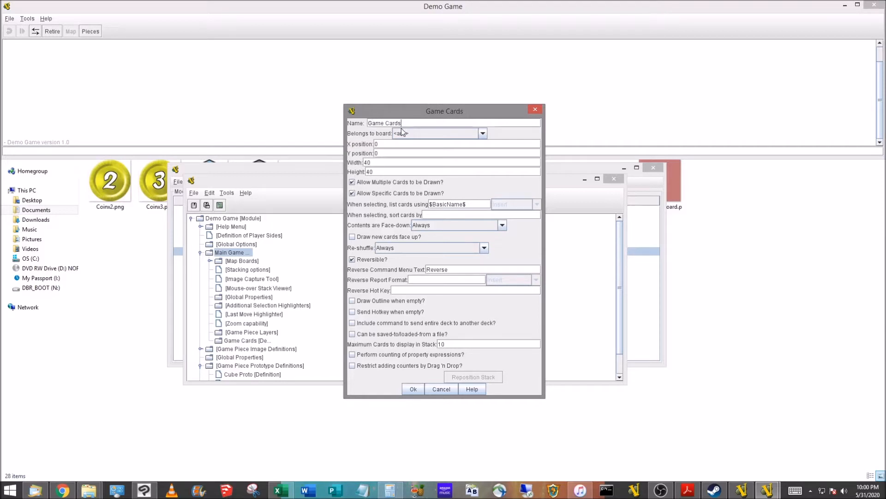
left_click(441, 133)
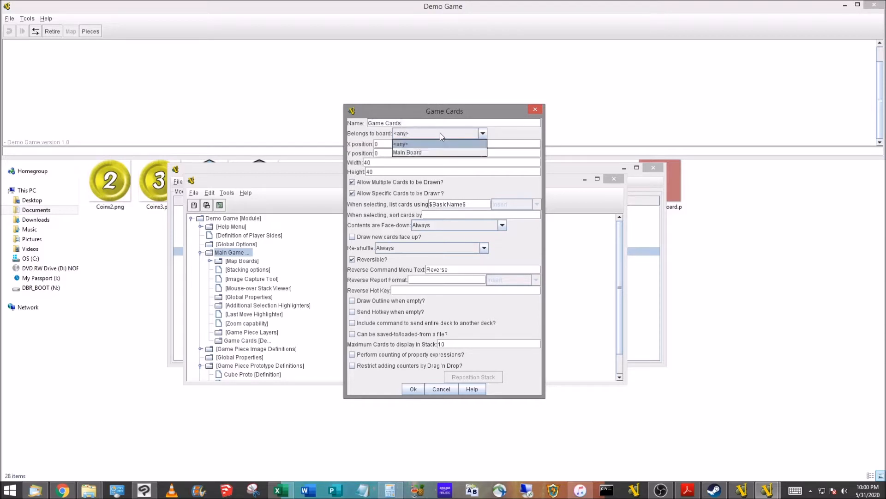
left_click(412, 152)
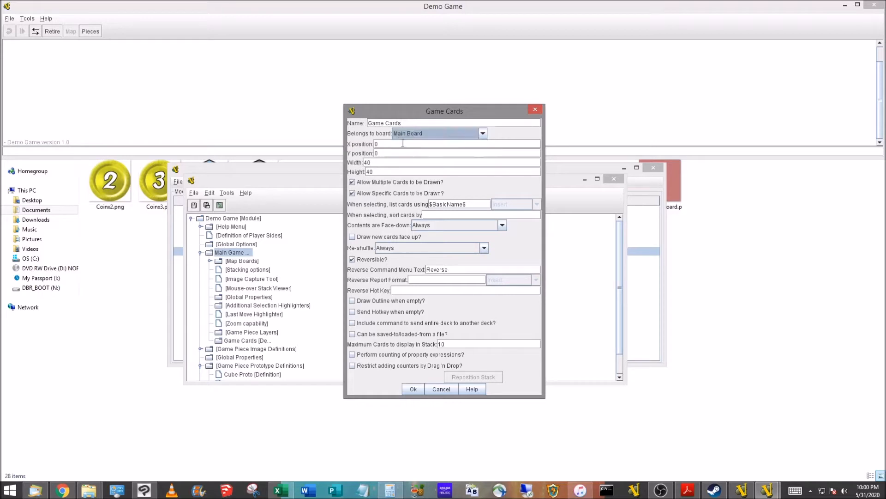
Set the Game Cards deck's X and Y positions to 200, its width to 750 and its height to 1050.
left_click(397, 144)
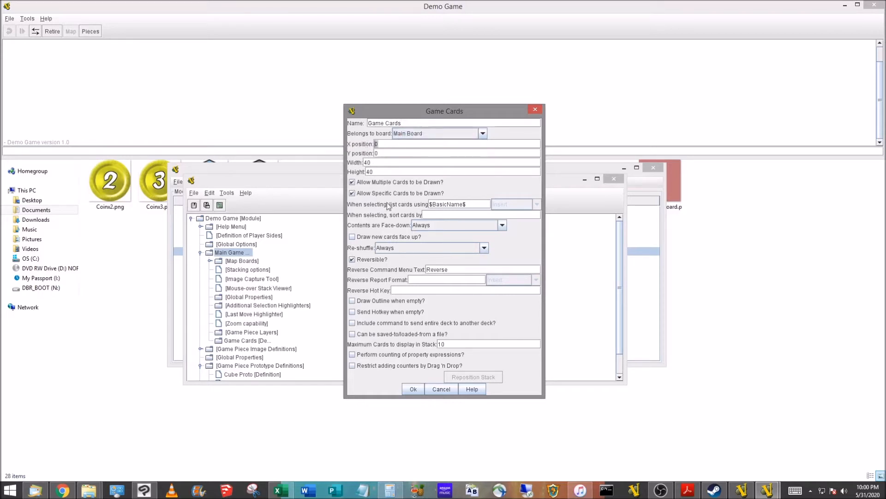
type("200")
key("Tab")
type("200")
key("BackSpace")
key("BackSpace")
type("750")
left_click(384, 169)
key("BackSpace")
key("BackSpace")
type("1050")
Disallow drawing multiple or specific cards, draw new cards face up, keep Re-shuffle at Always and make the deck non-reversible.
left_click(367, 185)
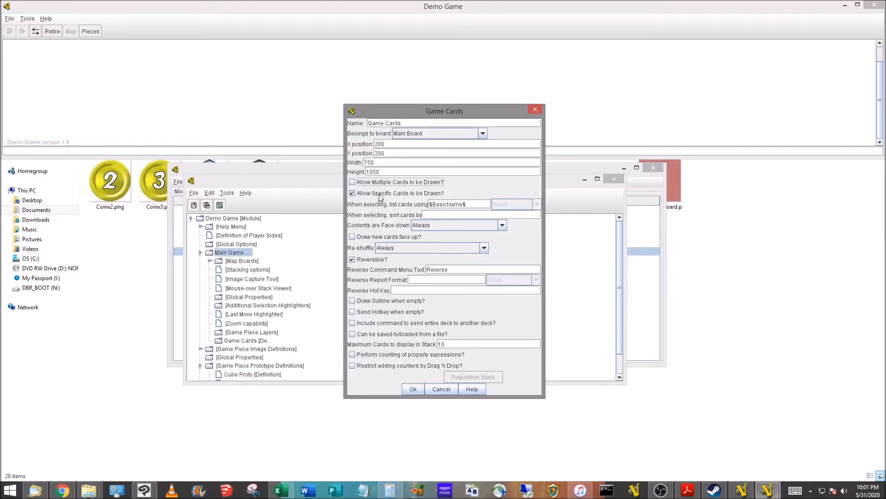
left_click(379, 193)
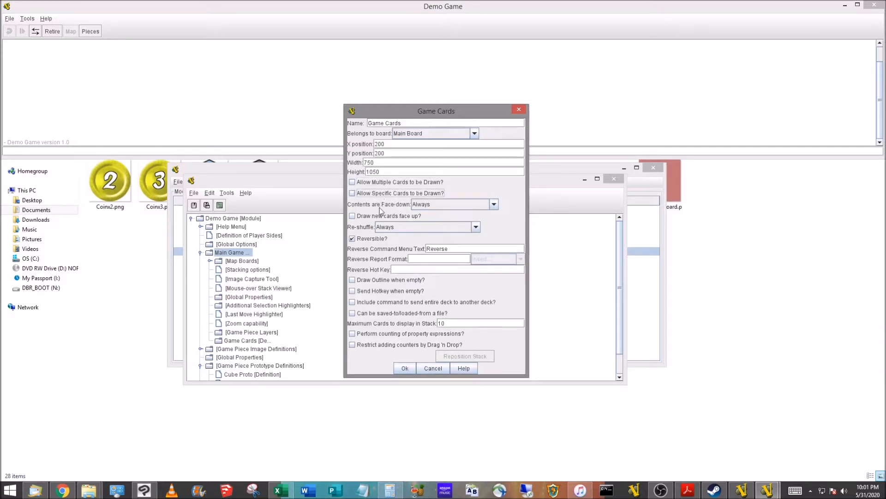
left_click(359, 218)
left_click(387, 229)
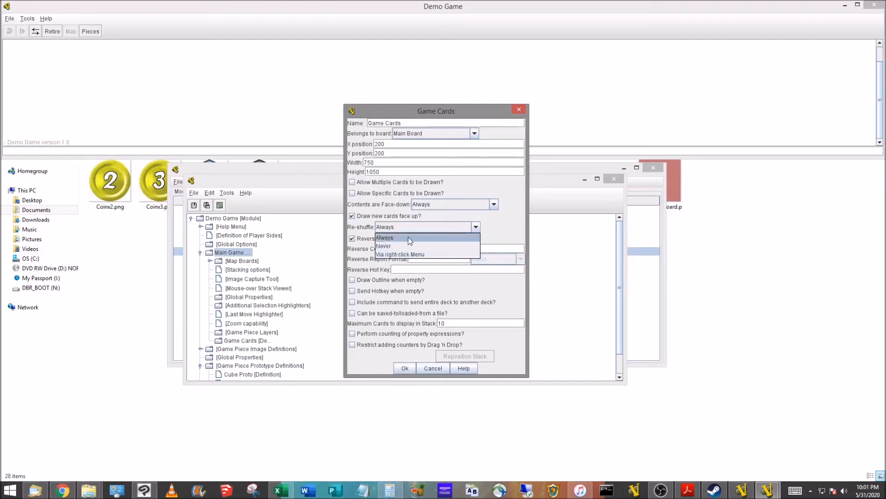
left_click(421, 238)
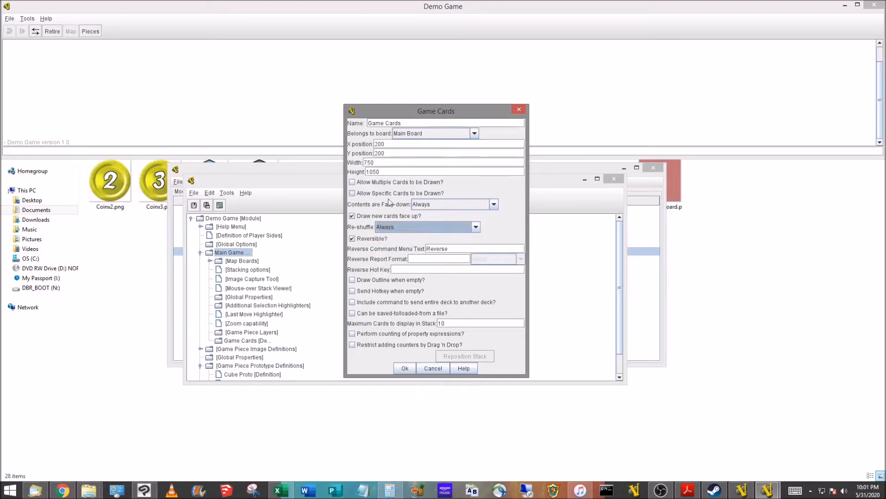
left_click(353, 240)
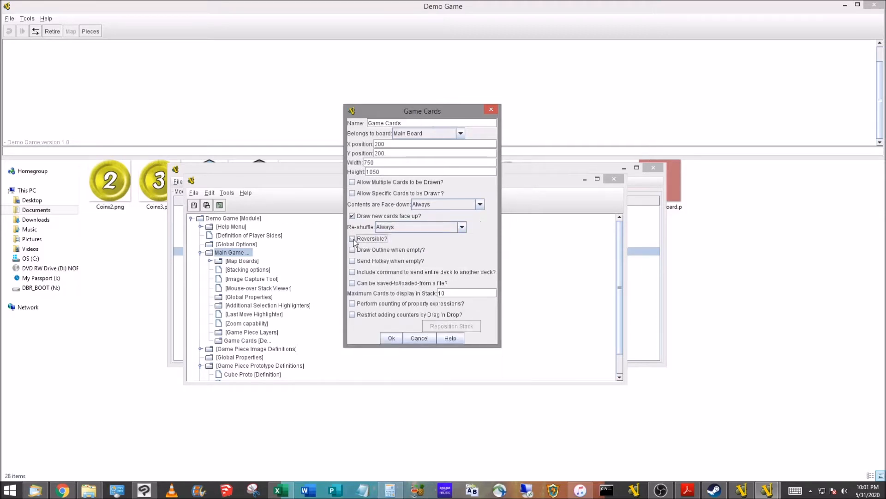
Enable the outline for the empty deck, colour it bright pink and accept the deck properties.
left_click(354, 249)
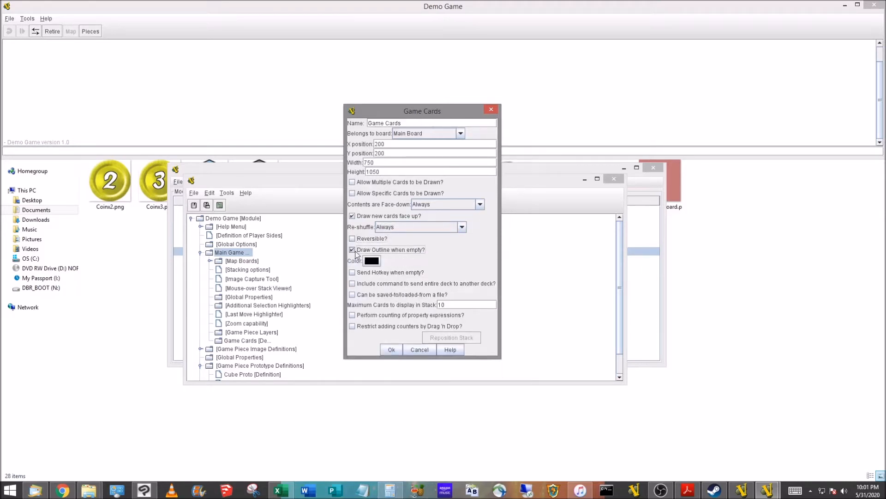
left_click(372, 261)
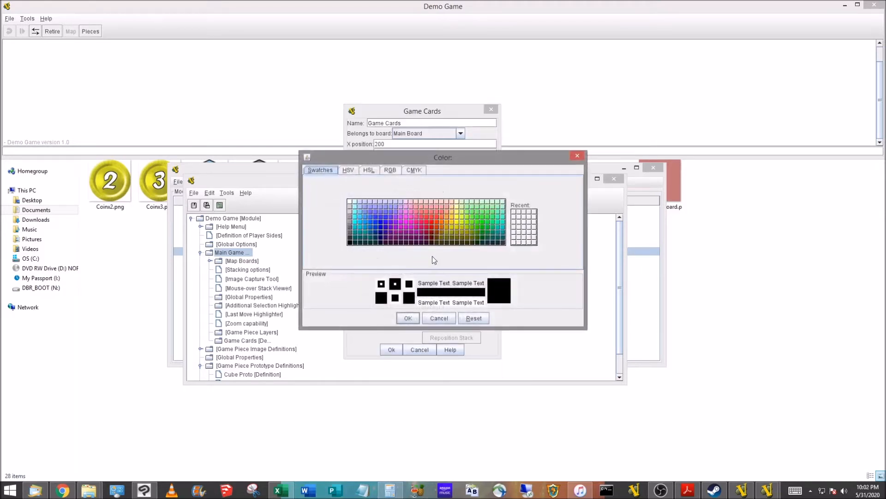
left_click(417, 223)
left_click(408, 317)
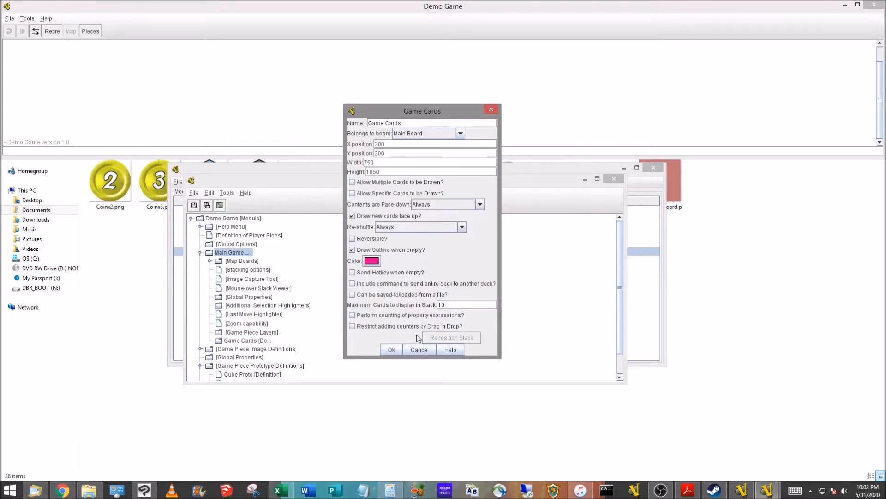
left_click(392, 349)
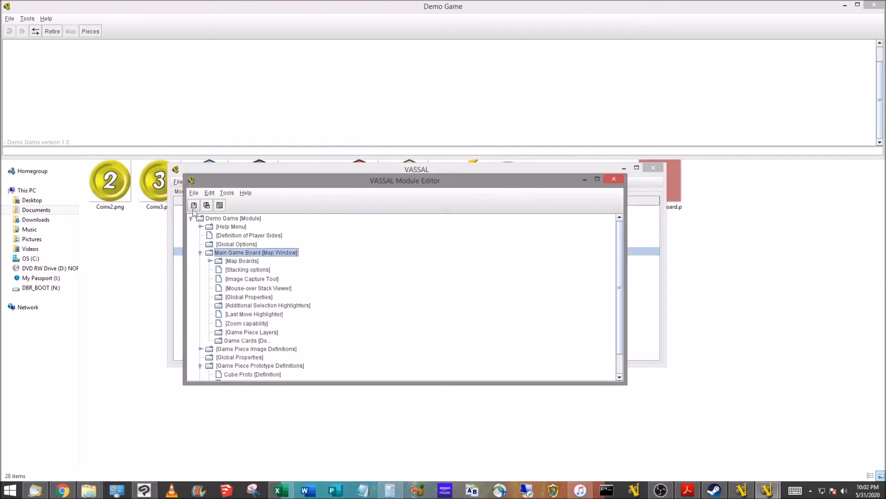
Add a single card to the Game Cards deck and give it a Prototype trait named Card Proto.
left_click(230, 342)
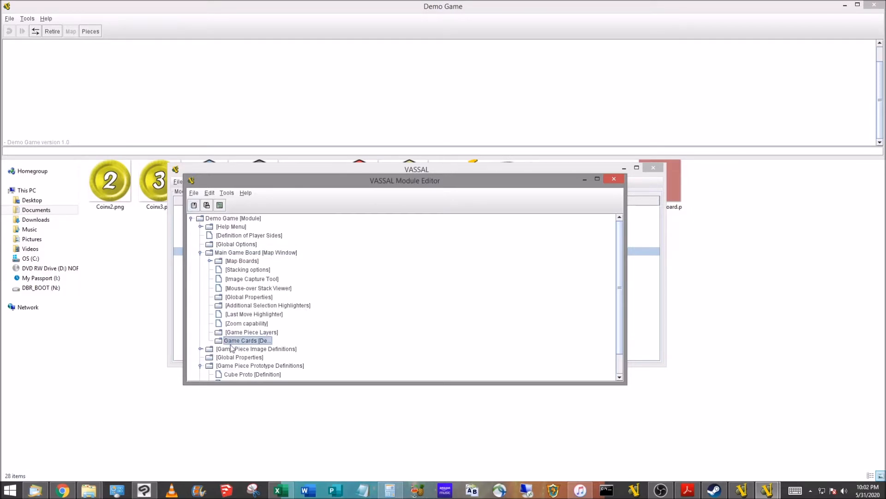
right_click(252, 344)
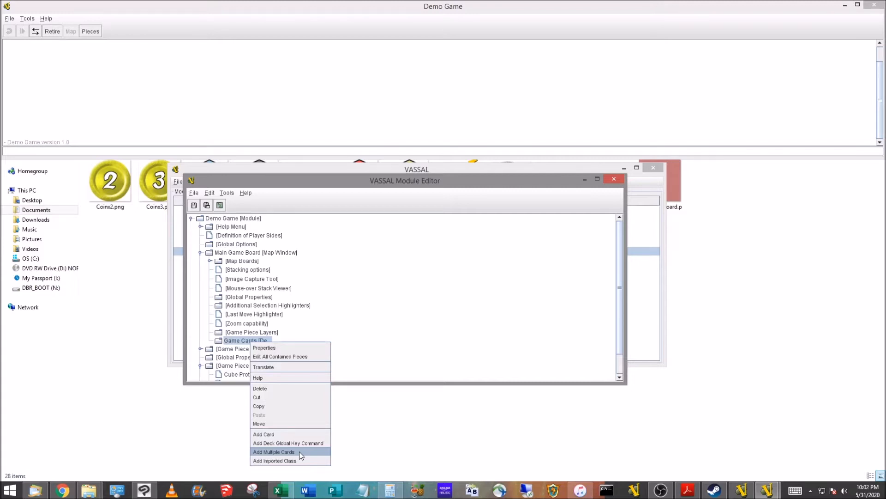
left_click(274, 434)
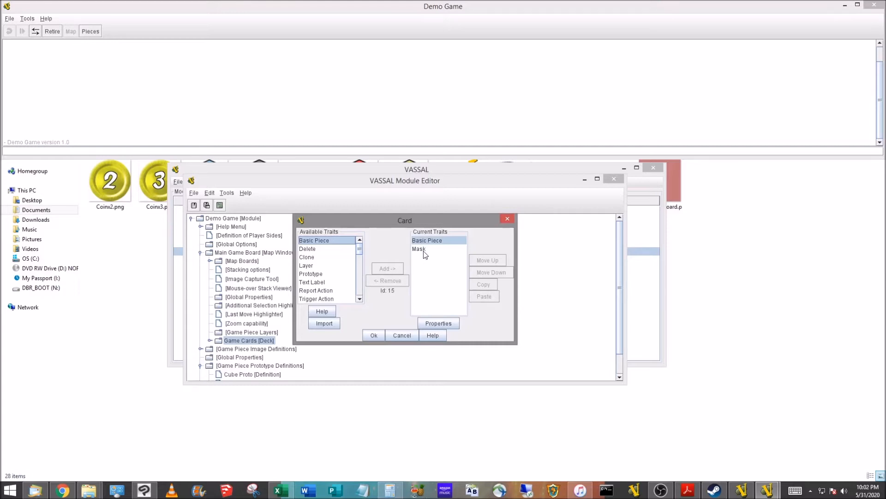
left_click(315, 274)
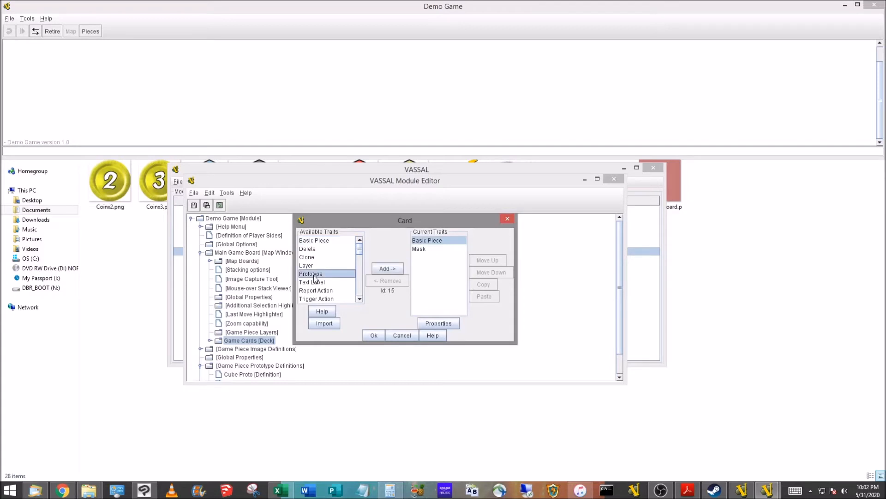
left_click(379, 268)
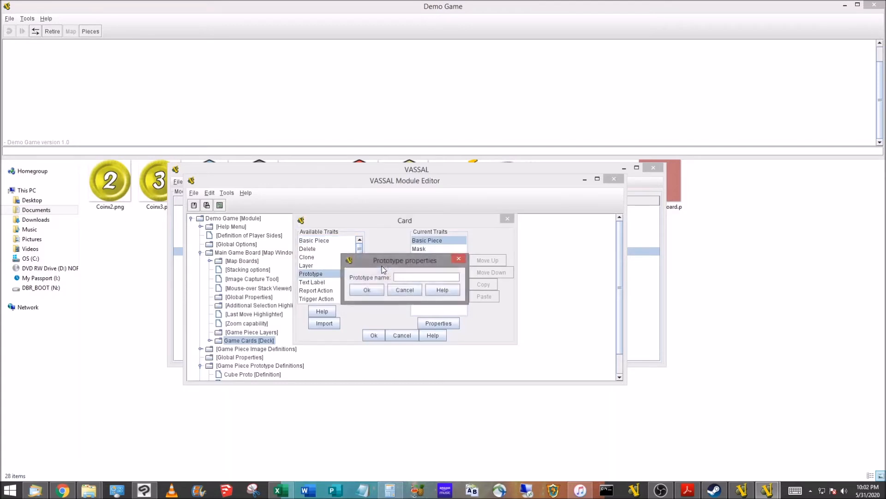
type("Card Proto")
left_click(367, 289)
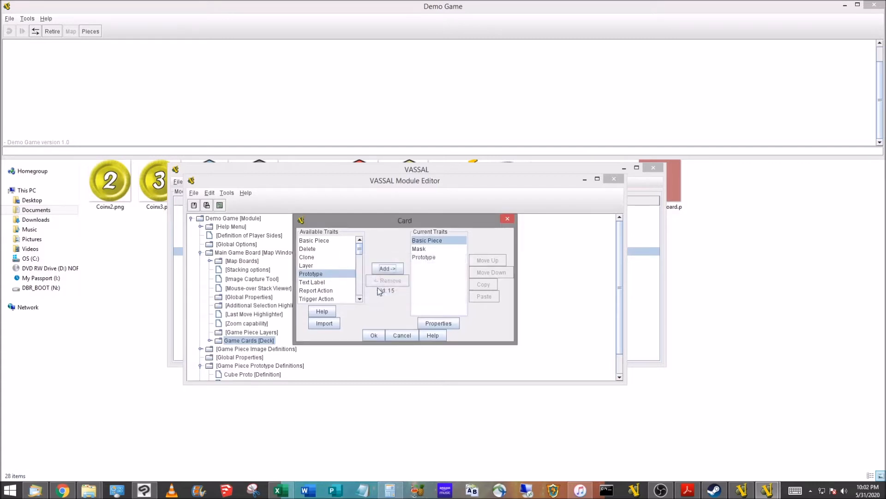
Name the card's Basic Piece Card 01 and assign Card01.png as its image.
double_click(431, 241)
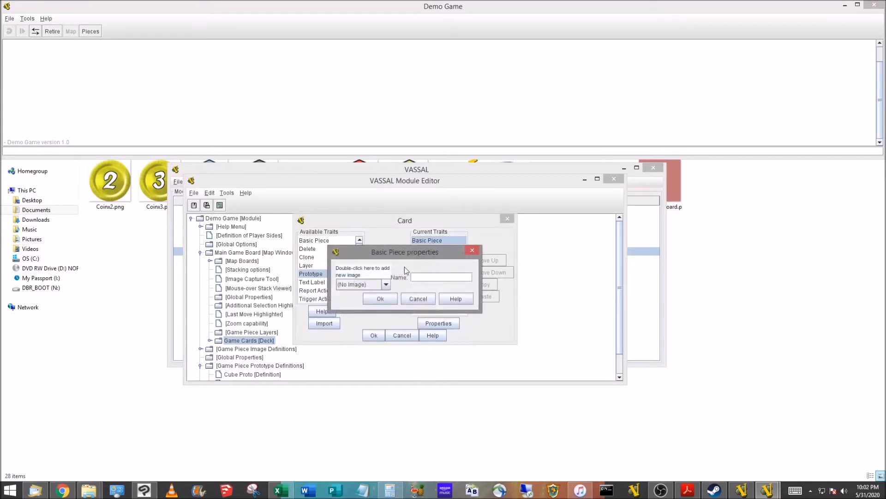
double_click(367, 272)
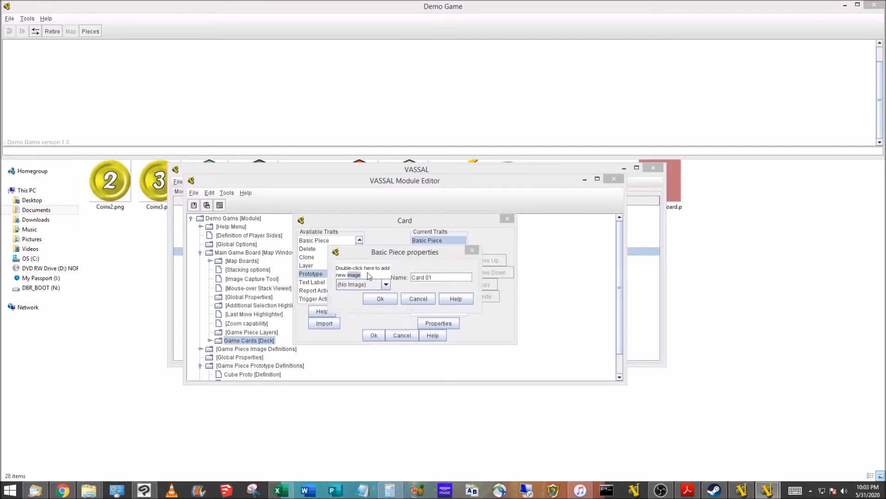
left_click(359, 137)
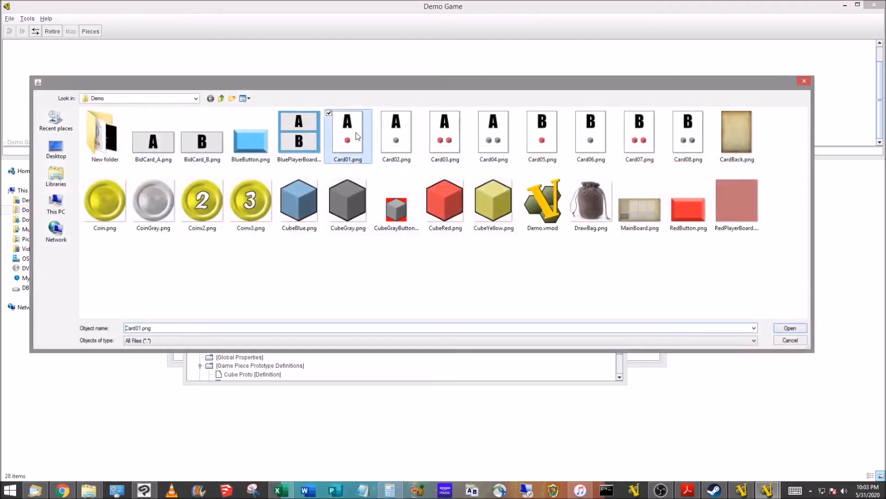
left_click(796, 330)
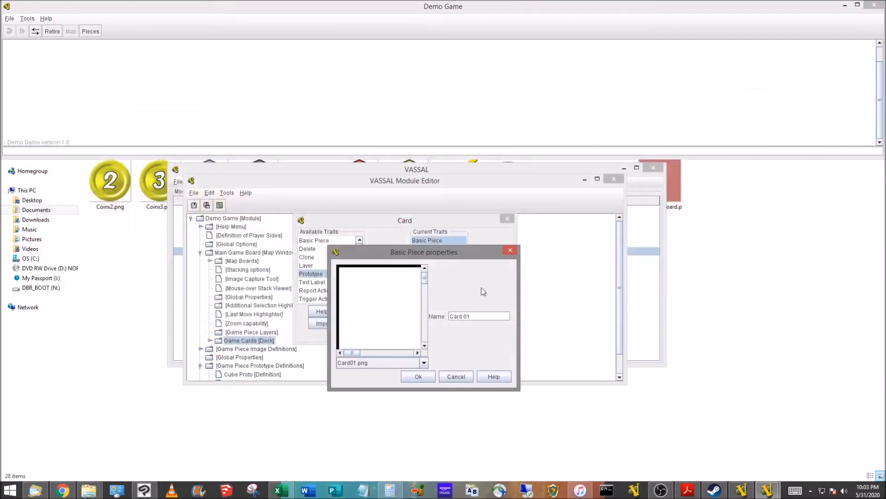
left_click_drag(427, 278, 426, 340)
left_click_drag(350, 353, 425, 318)
left_click_drag(424, 276, 424, 271)
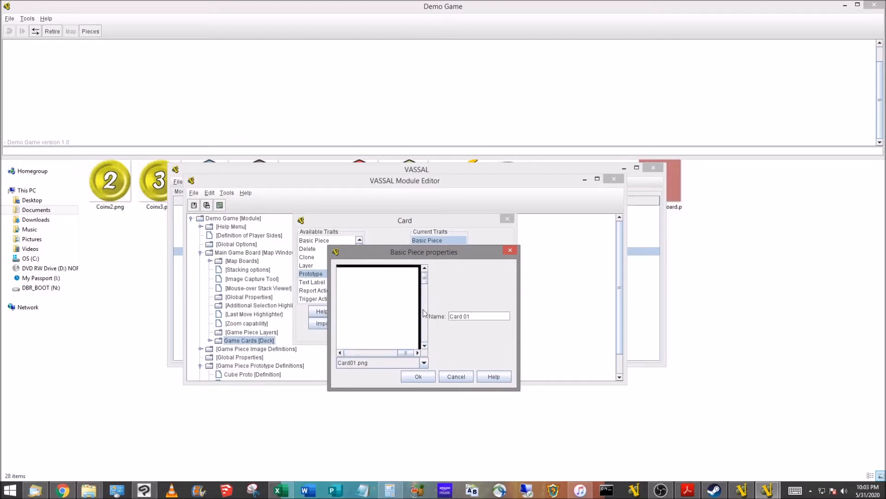
left_click_drag(408, 353, 381, 353)
left_click_drag(424, 282, 424, 301)
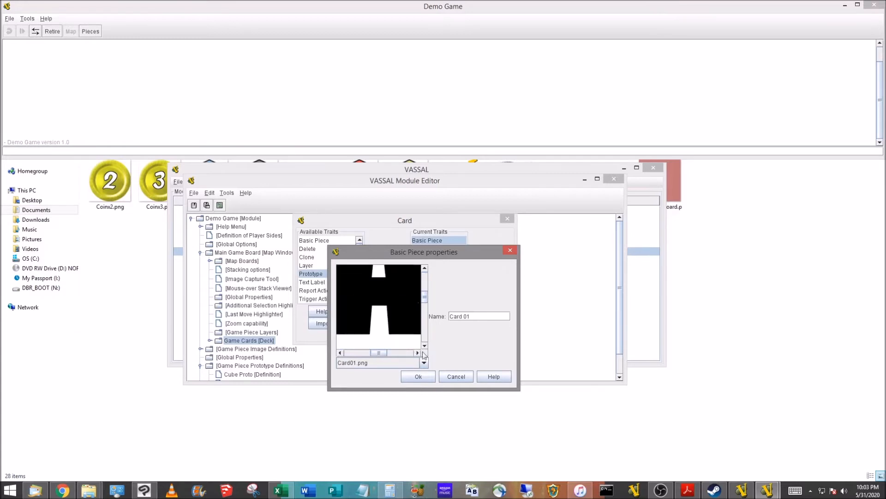
left_click(419, 377)
Set the card's Mask trait to show CardBack.png when masked with the Plain display style, and accept the card.
double_click(420, 250)
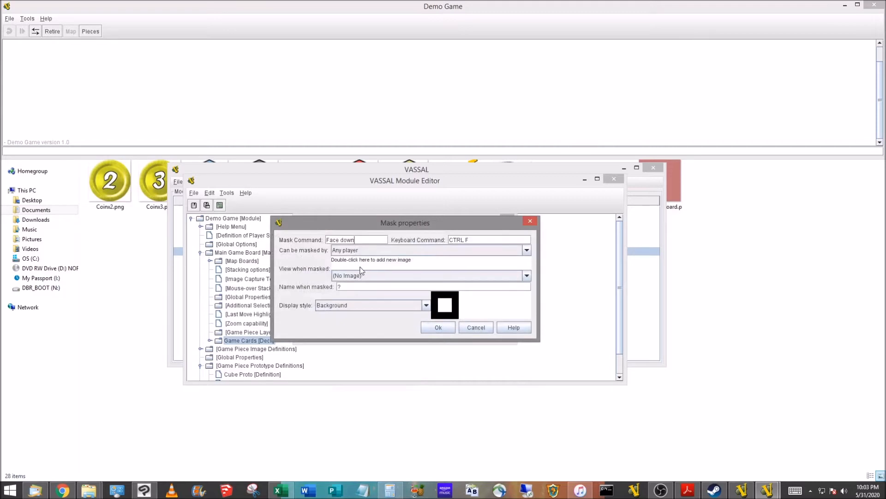
double_click(385, 264)
left_click(748, 139)
left_click(779, 329)
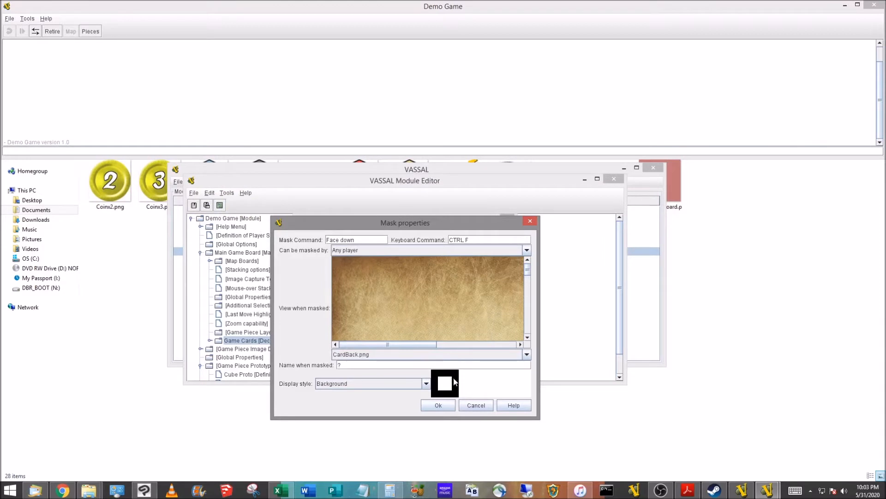
left_click(415, 385)
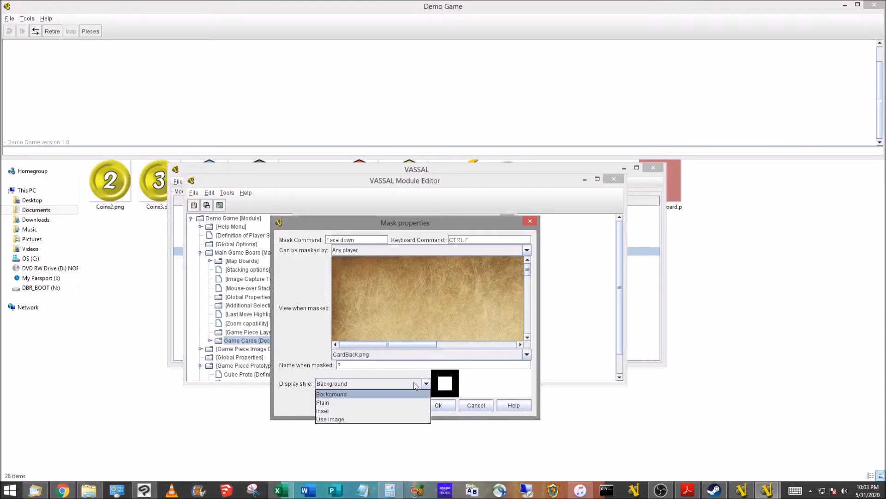
left_click(342, 411)
left_click(343, 390)
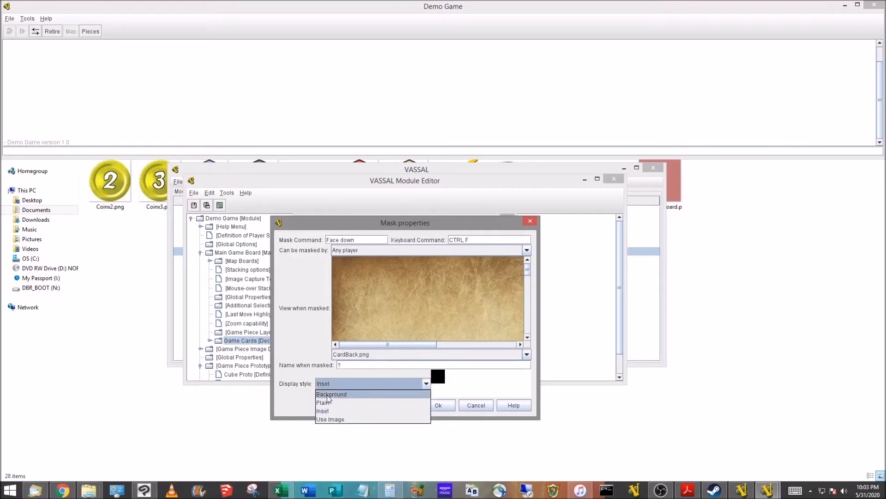
left_click(337, 400)
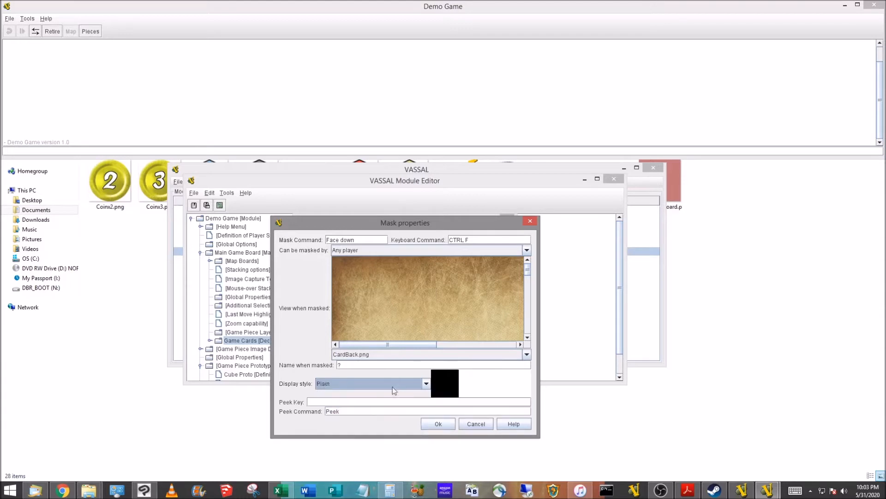
left_click(438, 424)
left_click(373, 335)
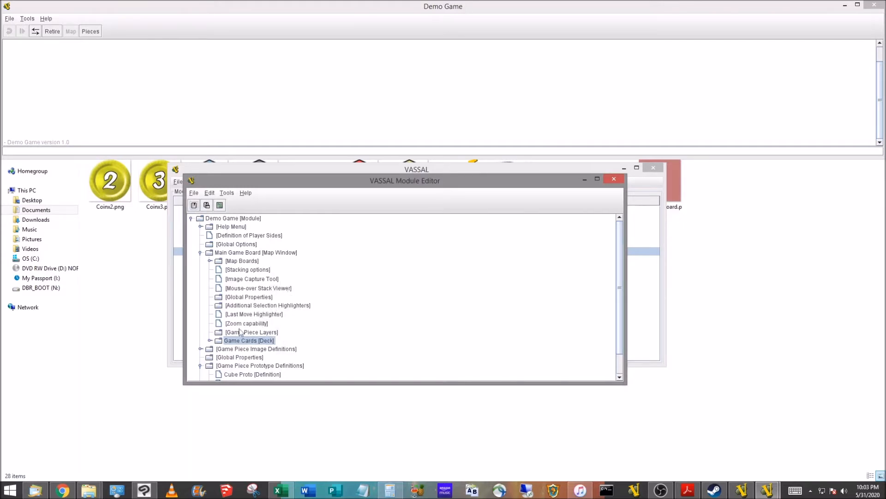
Start adding multiple cards to the Game Cards deck, using the Demo folder under Documents\Vassal Modules as the image directory.
left_click(209, 341)
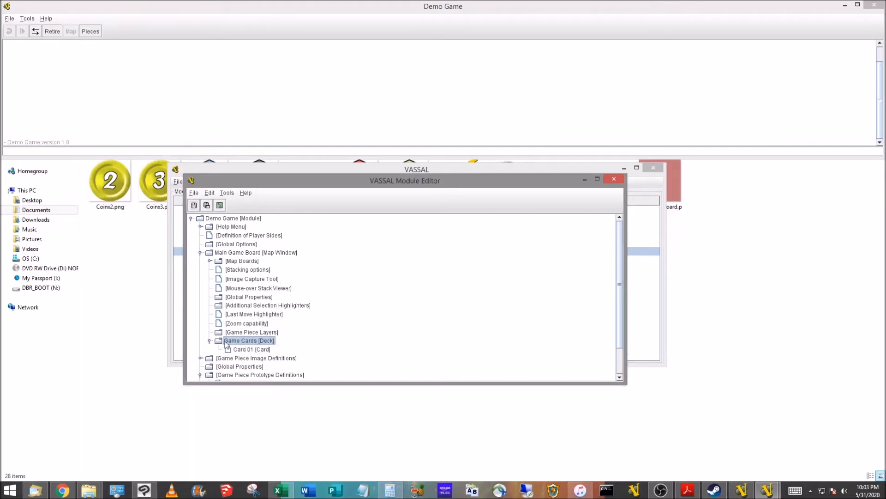
right_click(265, 342)
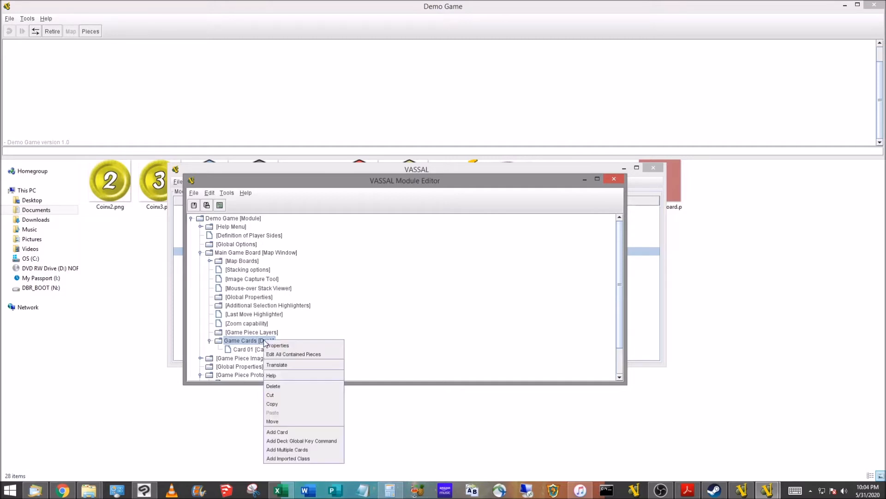
left_click(312, 450)
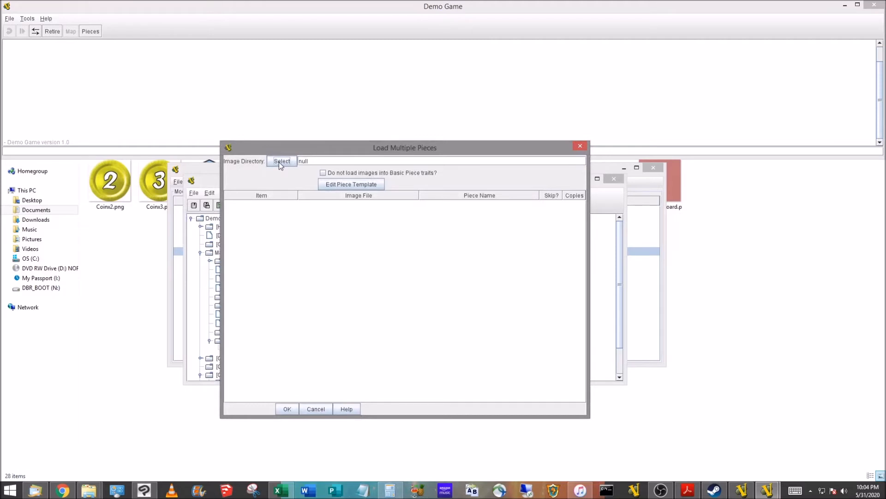
left_click(281, 161)
left_click(380, 148)
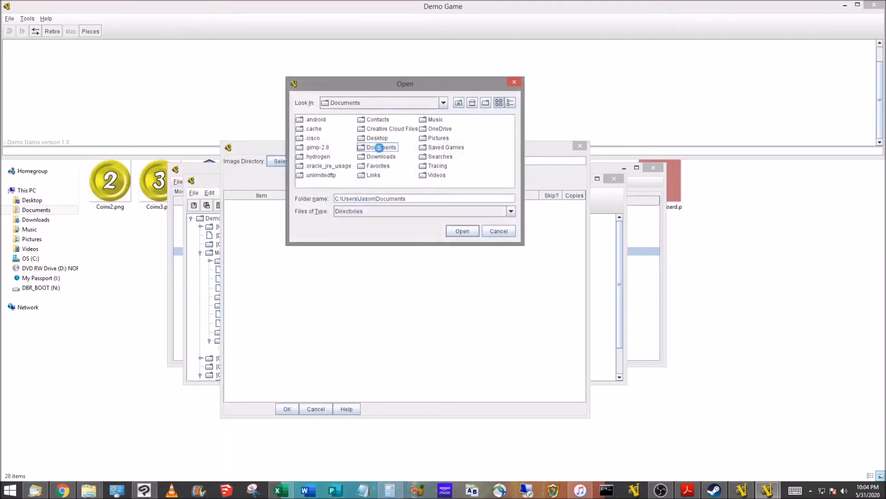
double_click(381, 148)
left_click(453, 186)
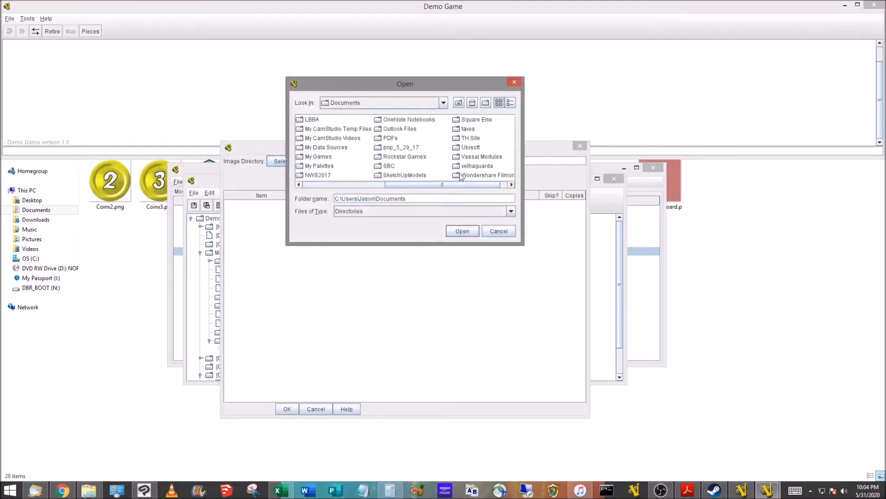
left_click(451, 158)
left_click(452, 160)
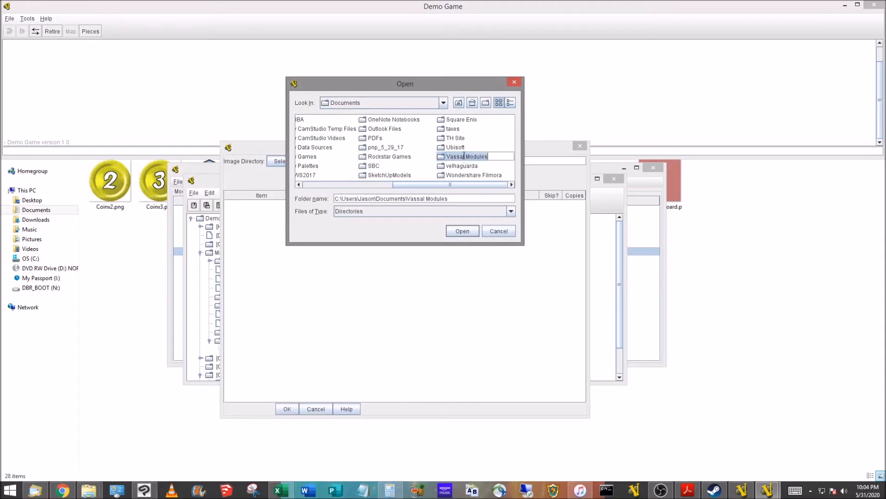
double_click(440, 159)
double_click(311, 152)
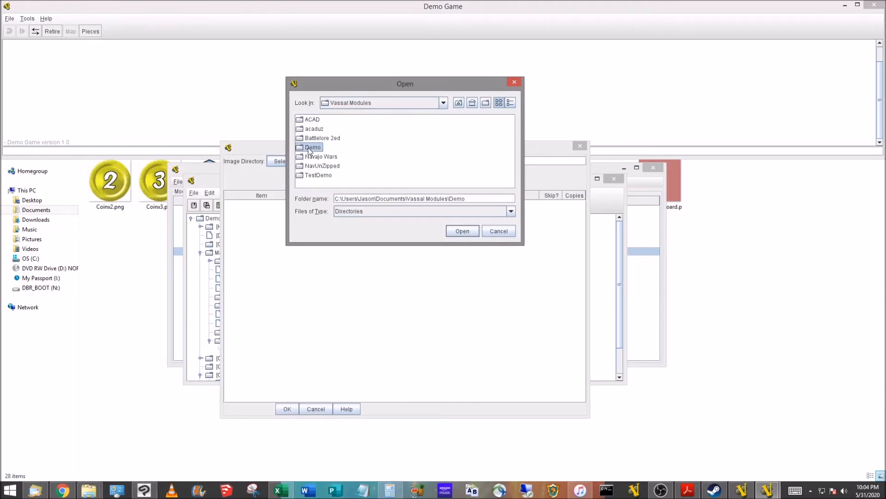
left_click(463, 231)
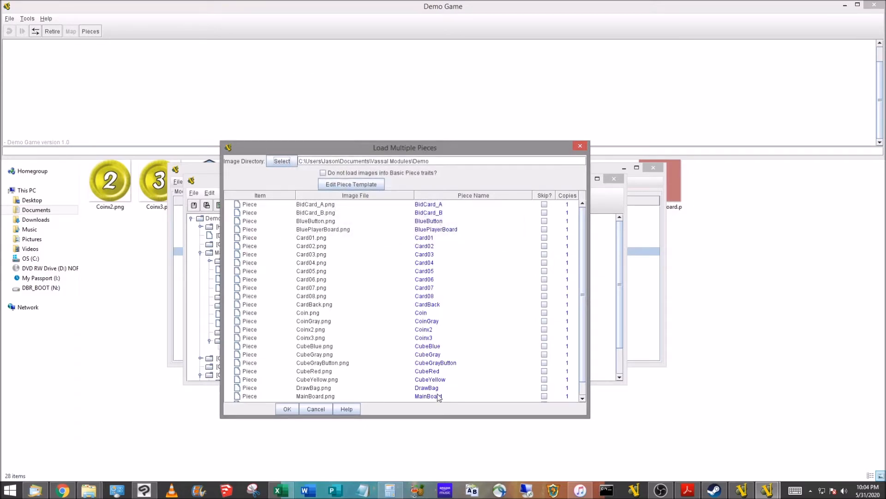
Add a Mask trait to the multiple-piece template with CardBack.png as the masked view and the Plain display style.
left_click(344, 186)
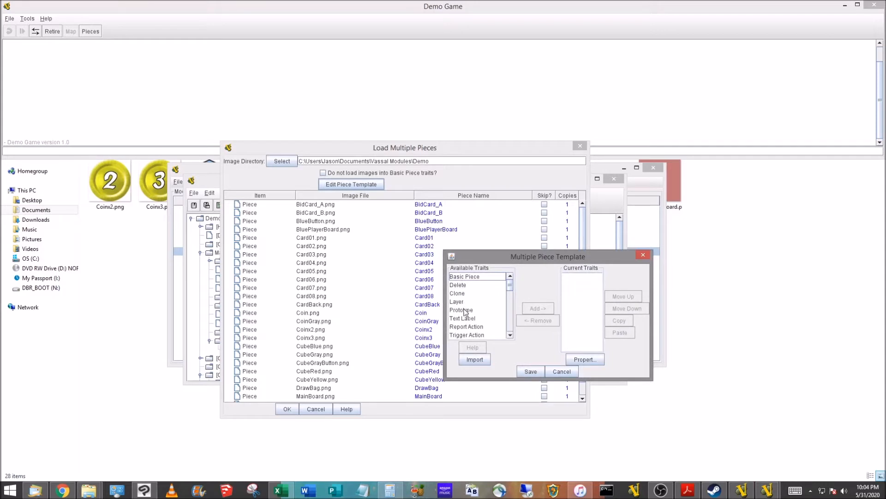
scroll(510, 286, "down", 5)
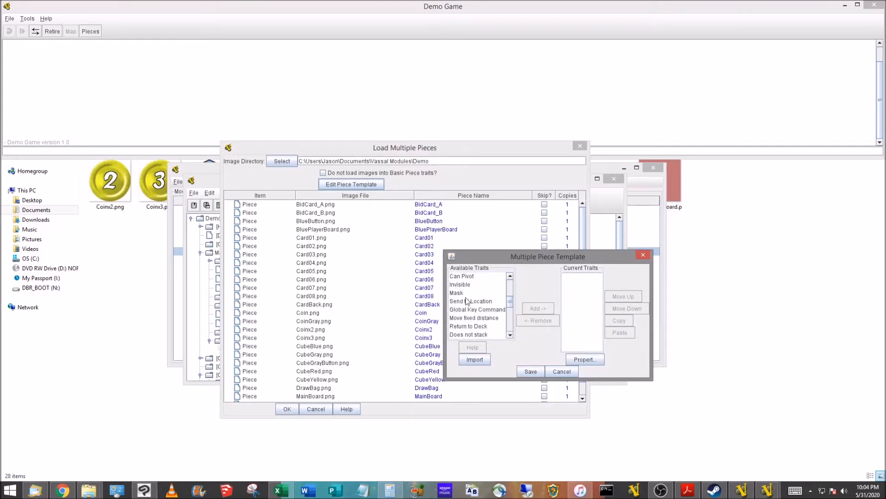
left_click(465, 293)
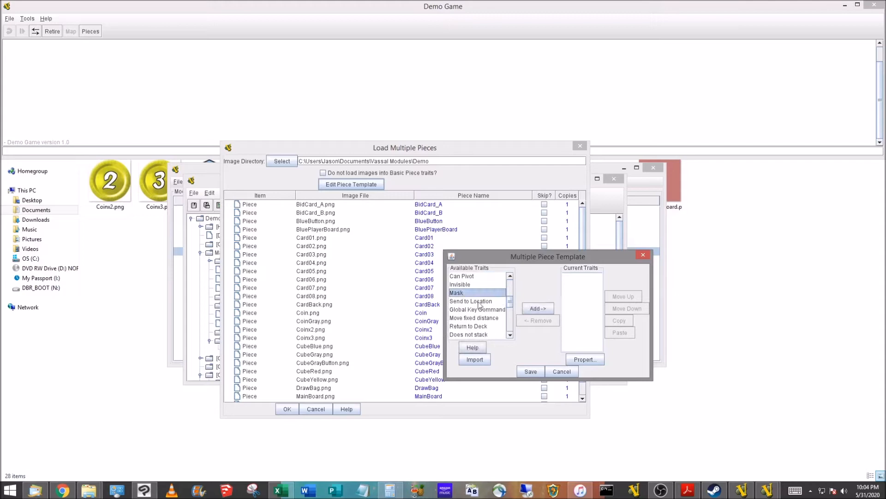
left_click(536, 309)
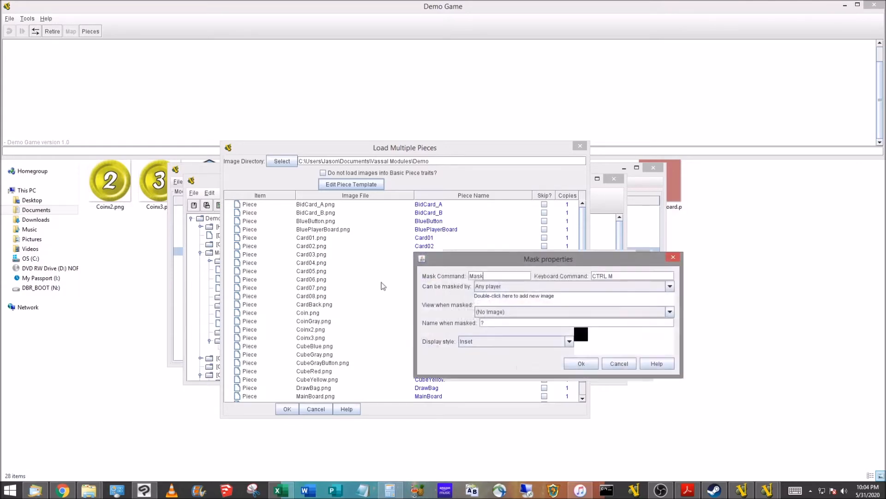
double_click(497, 303)
left_click(727, 144)
left_click(787, 328)
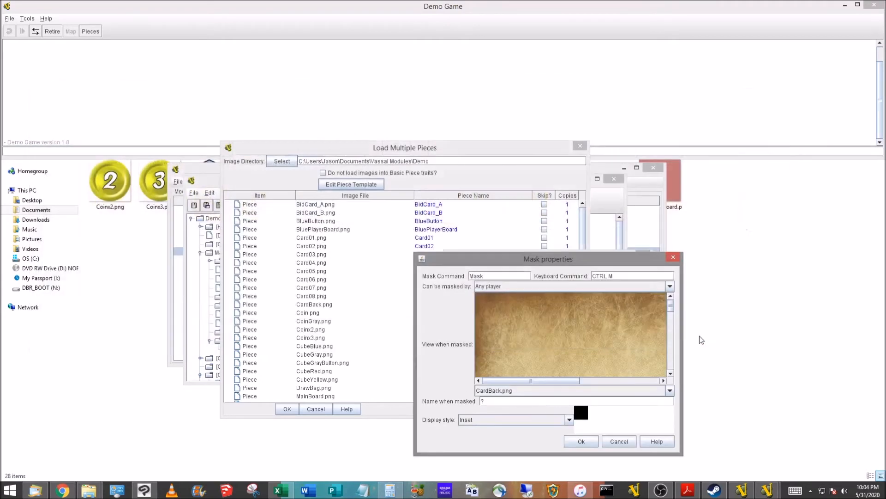
left_click(570, 419)
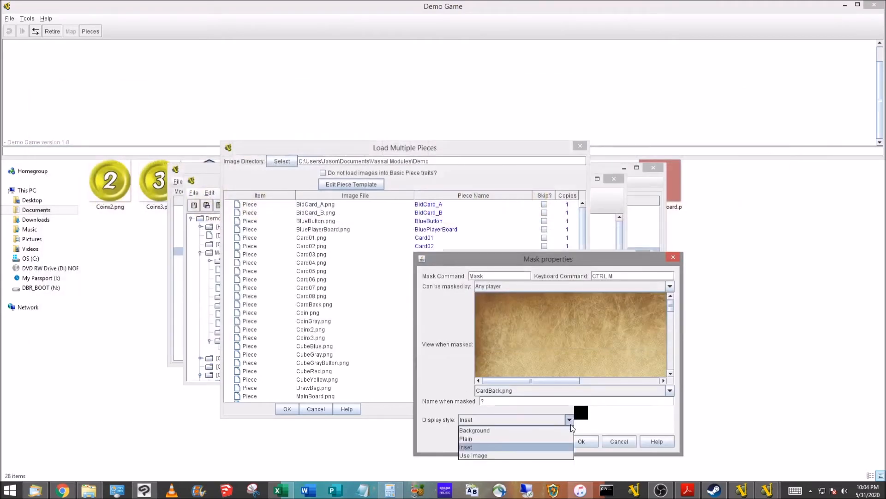
left_click(510, 438)
left_click(589, 458)
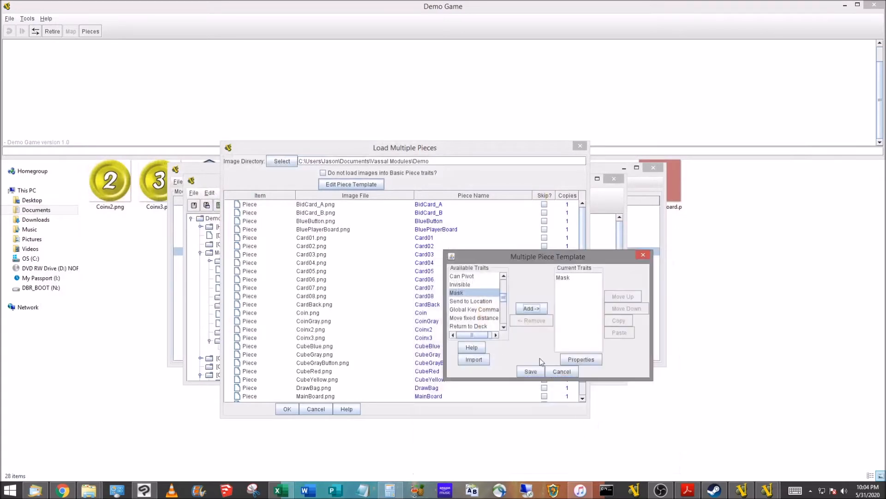
Add a Prototype trait named Card Proto to the multiple-piece template and save the template.
left_click(504, 321)
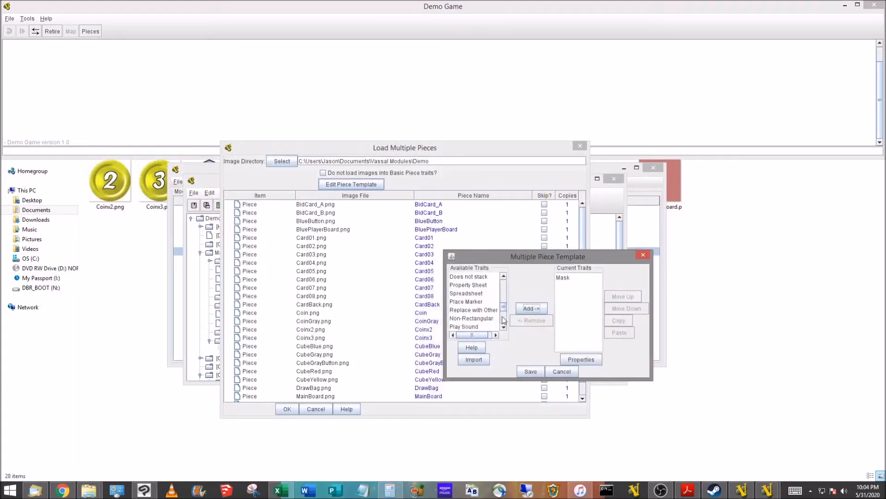
scroll(483, 303, "up", 2)
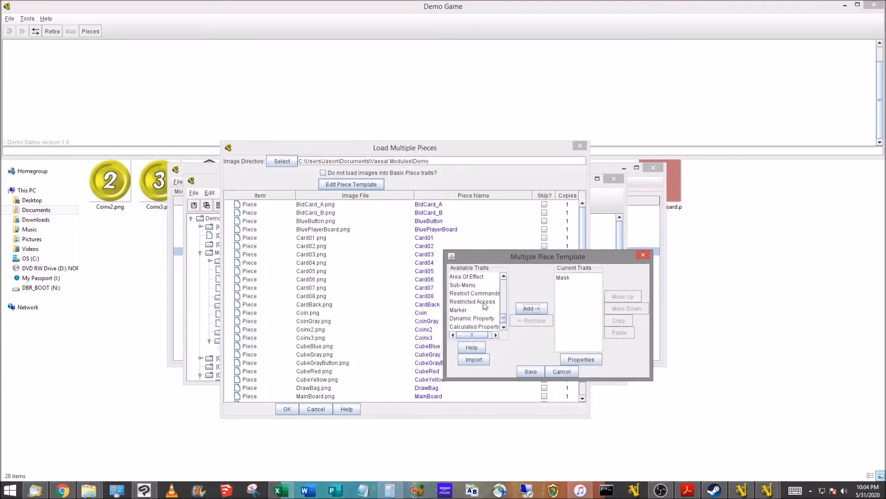
scroll(483, 304, "up", 3)
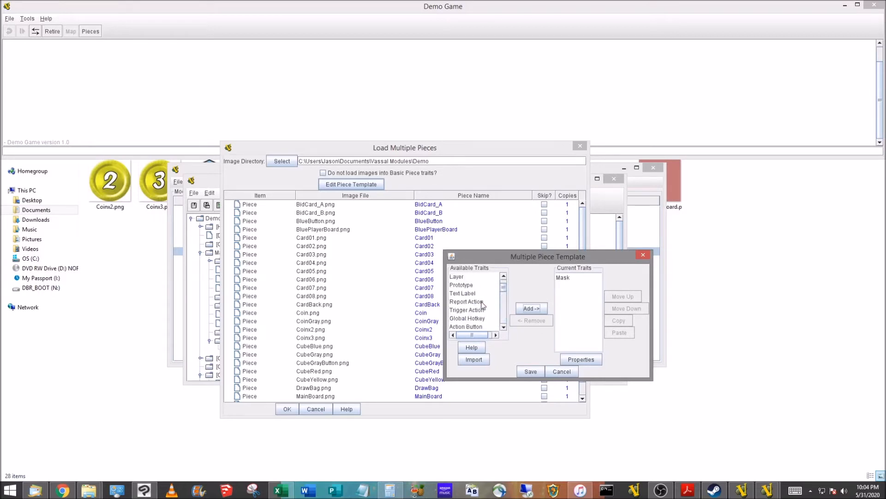
scroll(483, 305, "up", 1)
left_click(480, 310)
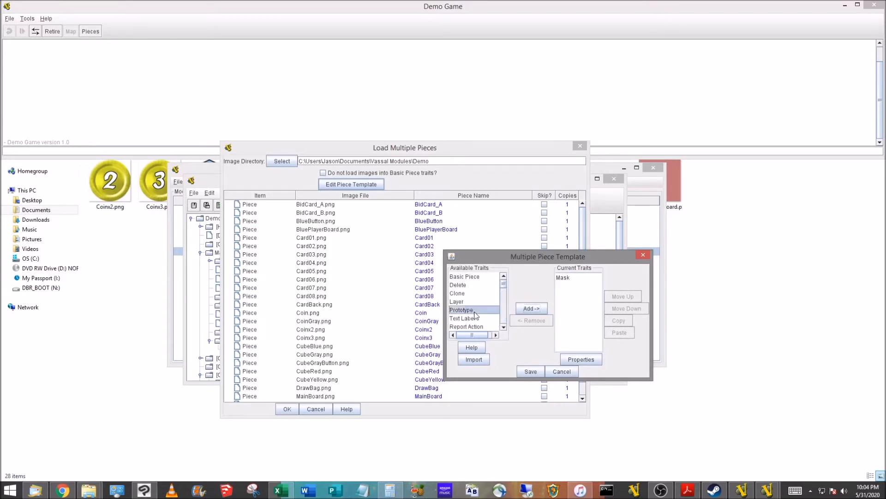
left_click(538, 309)
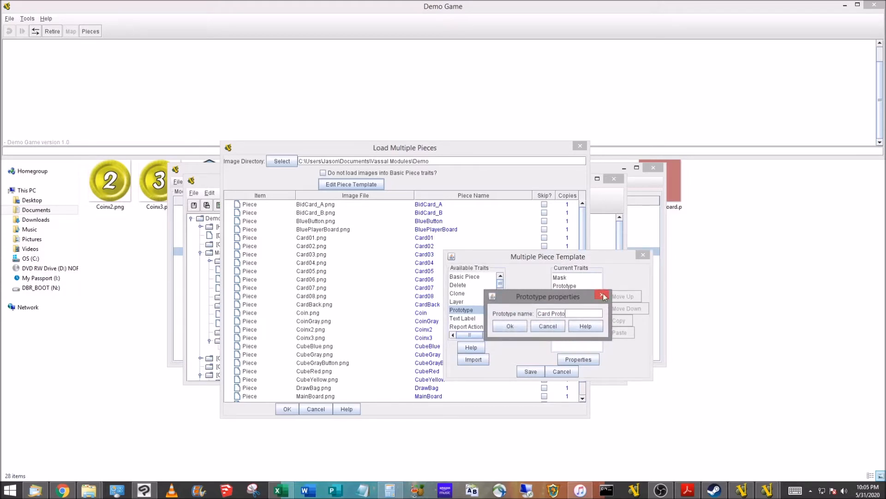
left_click(510, 325)
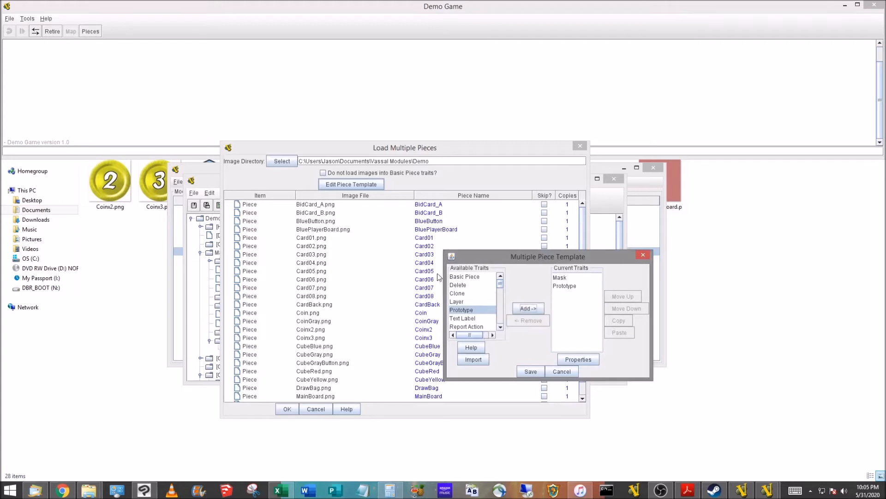
left_click(531, 373)
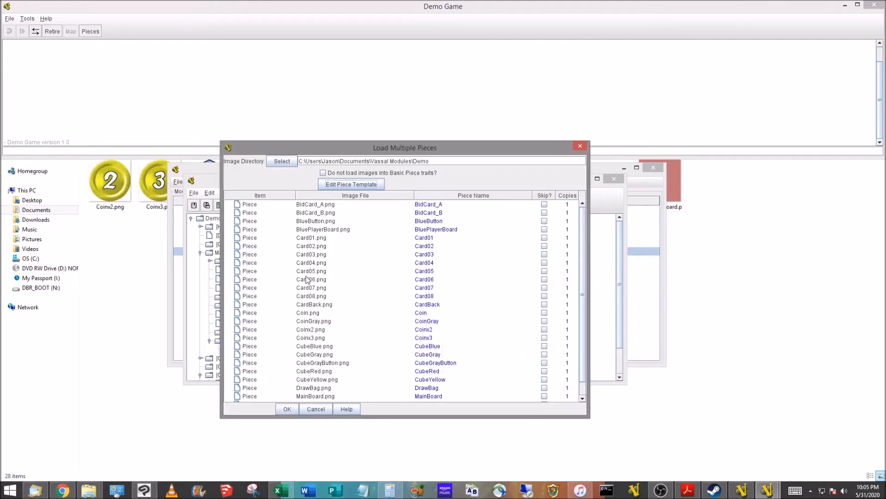
Mark BidCard_A, BidCard_B, BlueButton, BluePlayerBoard and Card01 as skipped in the multiple-piece load list.
left_click(544, 204)
left_click(544, 213)
left_click(544, 221)
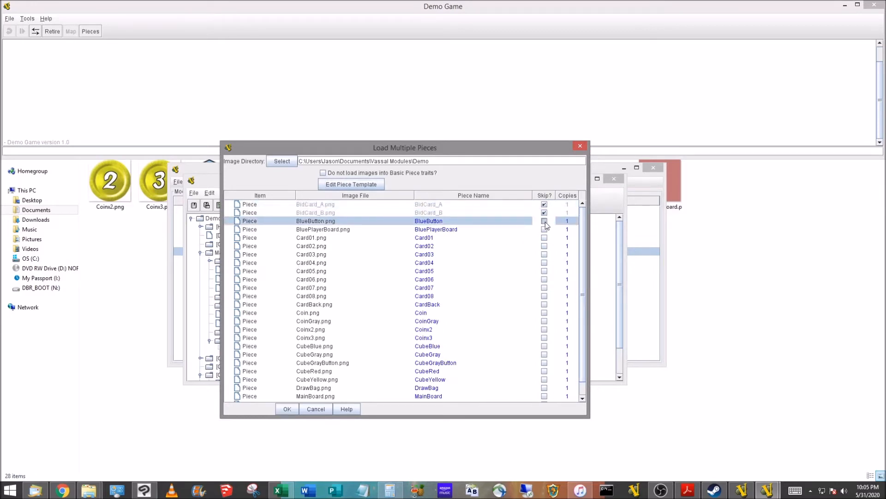
left_click(544, 230)
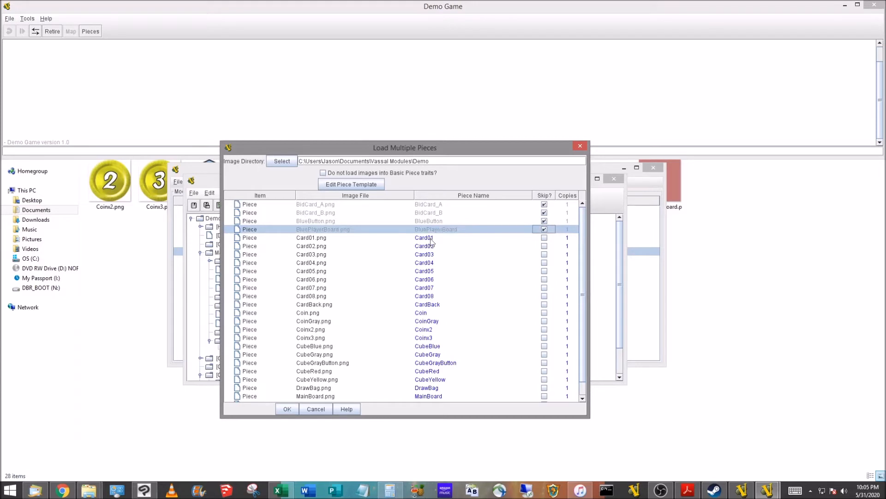
left_click(544, 237)
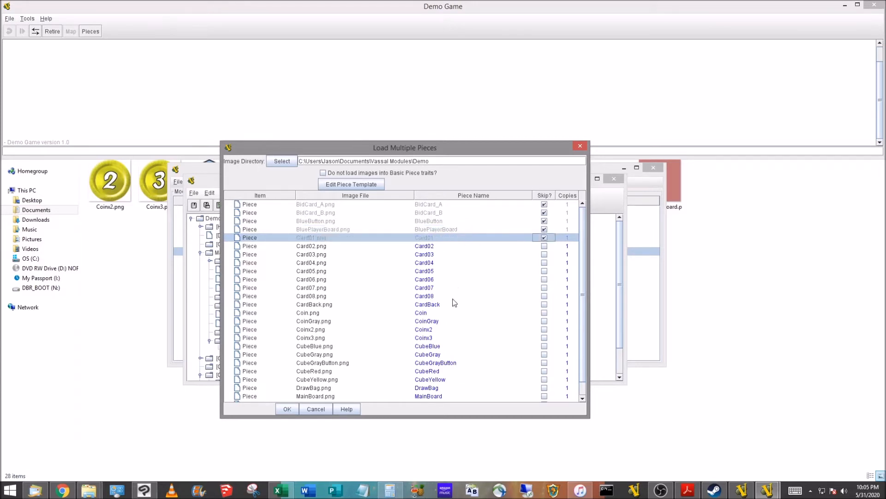
Mark CardBack and every coin, cube, DrawBag, MainBoard, RedButton and RedPlayerBoard image as skipped, leaving only Card02 to Card08 to load.
left_click(546, 305)
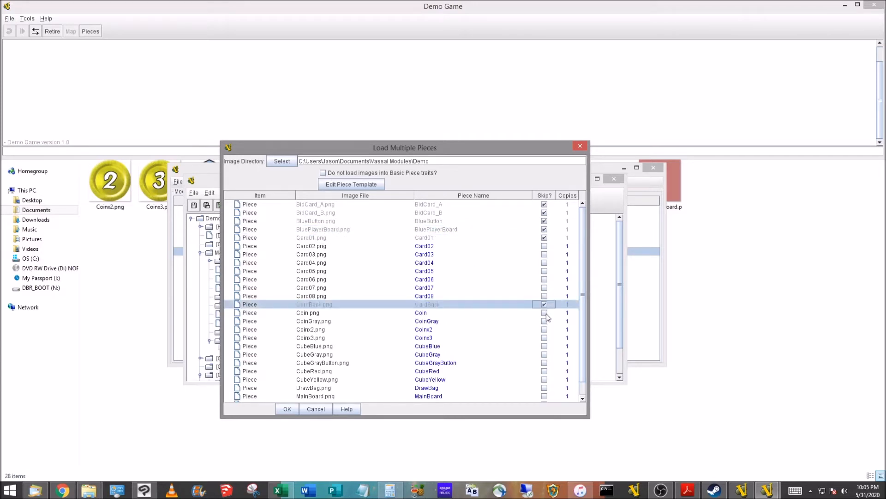
left_click(546, 313)
left_click(545, 321)
left_click(545, 329)
left_click(545, 337)
left_click(544, 346)
left_click(545, 354)
left_click(544, 363)
left_click(545, 371)
left_click(545, 387)
left_click(545, 379)
left_click(545, 396)
scroll(546, 396, "down", 1)
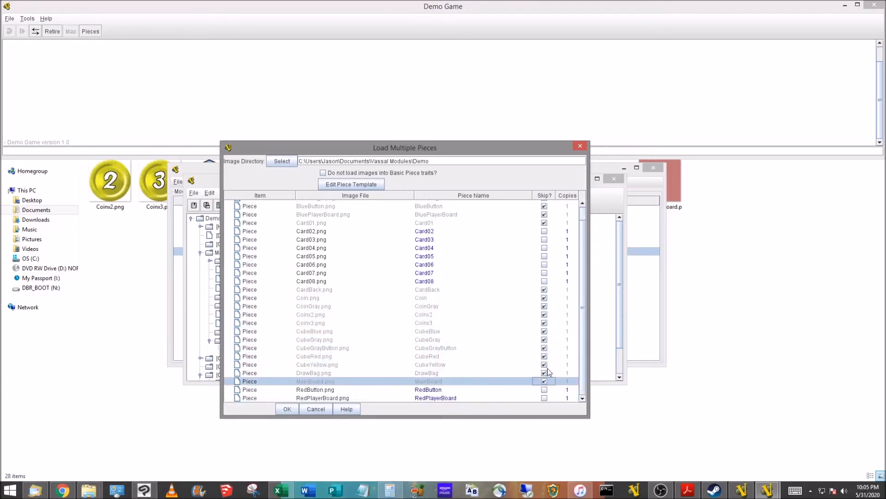
left_click(545, 389)
left_click(545, 397)
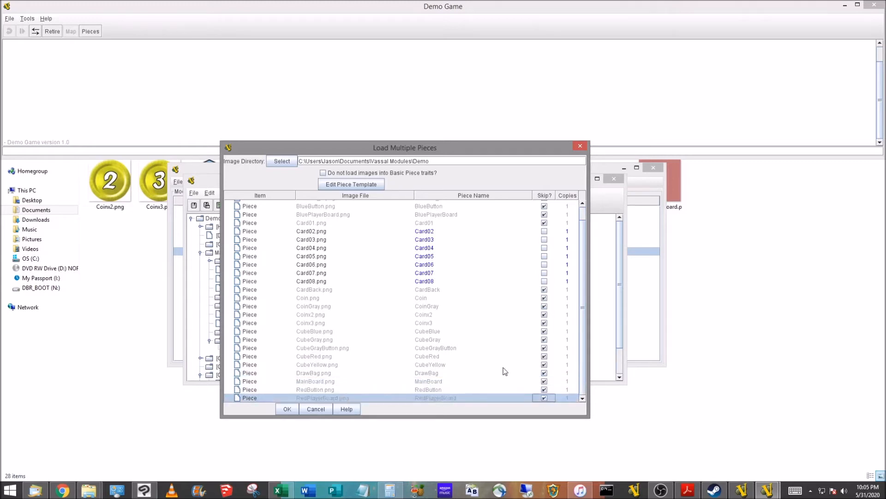
scroll(450, 341, "up", 1)
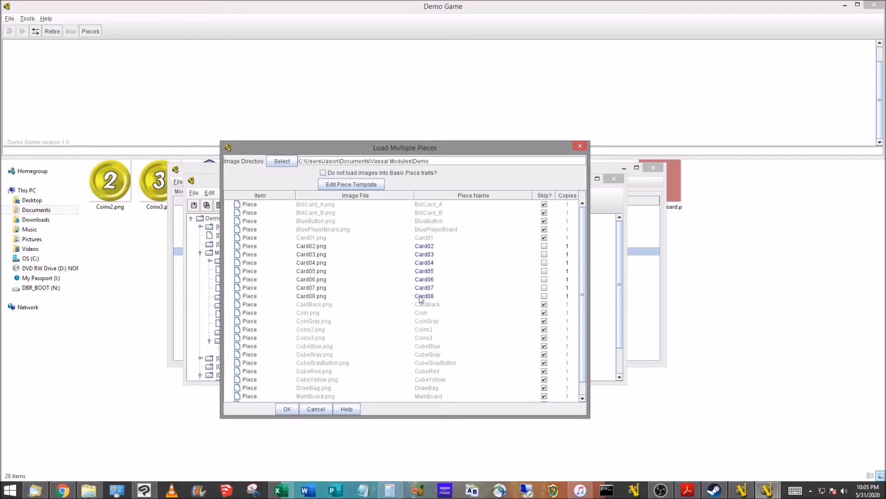
Load Card02 through Card08 into the Game Cards deck, confirm the load, and check the deck's card entries.
left_click(287, 410)
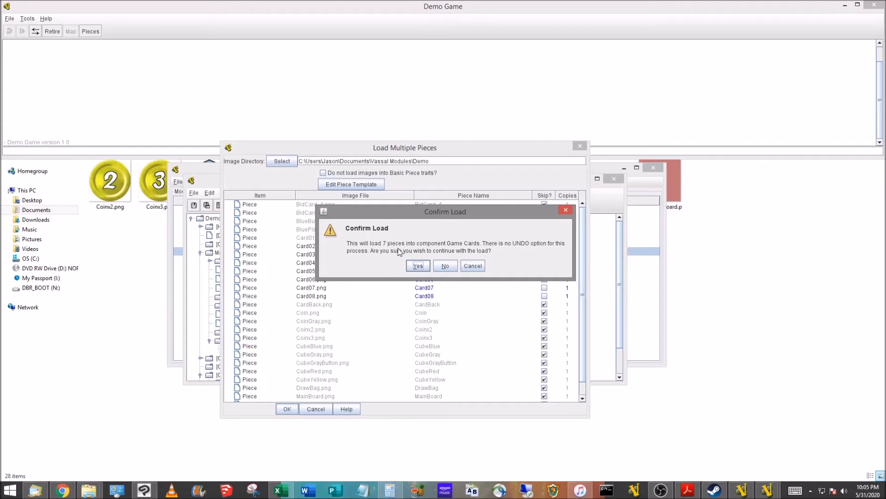
left_click(417, 266)
scroll(279, 317, "down", 4)
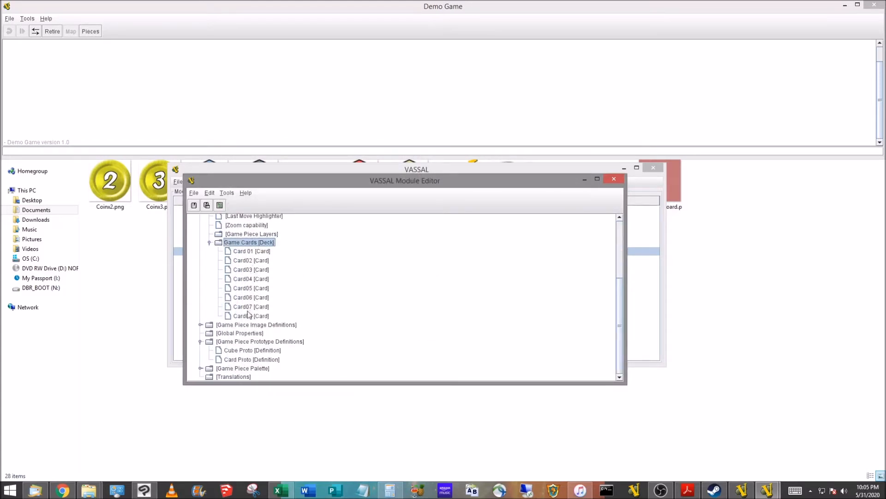
scroll(250, 257, "up", 2)
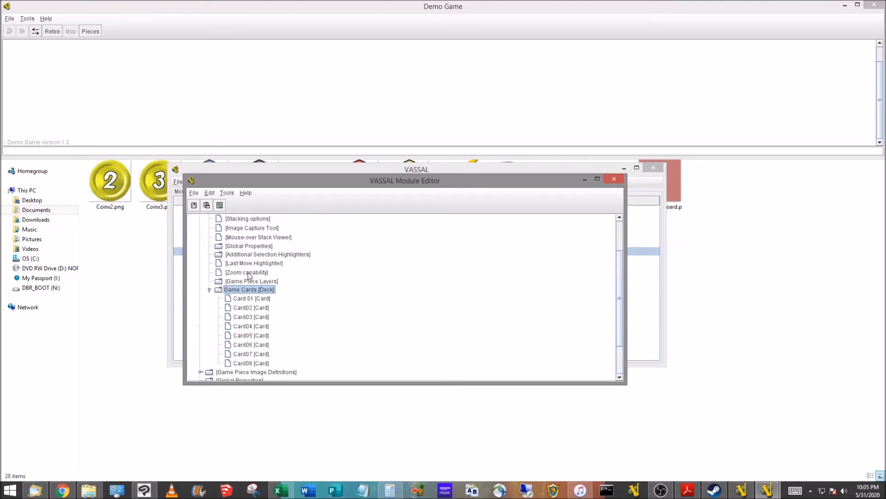
Save the module, close the editor, and reopen Demo Game for editing with its editor window moved clear of the edge.
left_click(194, 205)
left_click(614, 179)
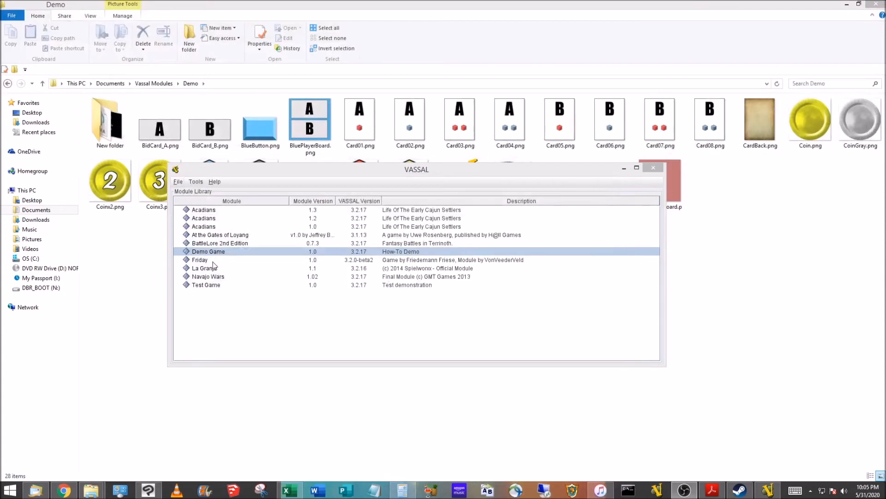
right_click(213, 252)
left_click(222, 265)
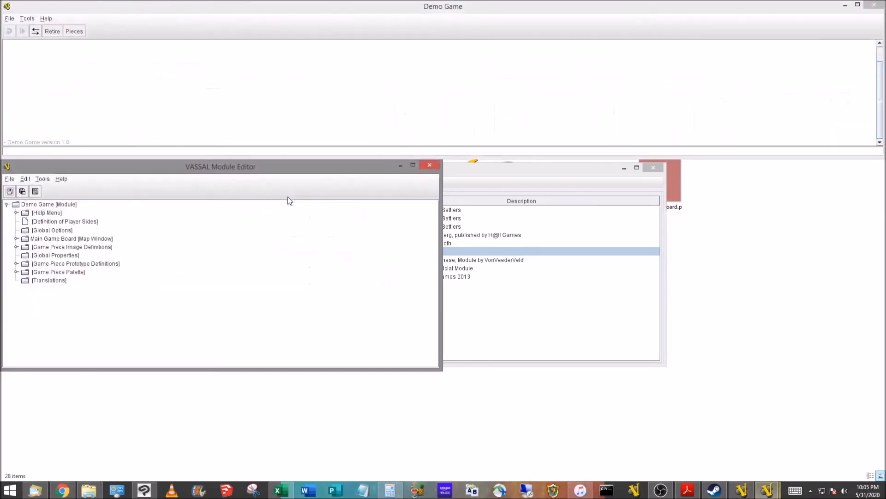
left_click_drag(237, 172, 396, 181)
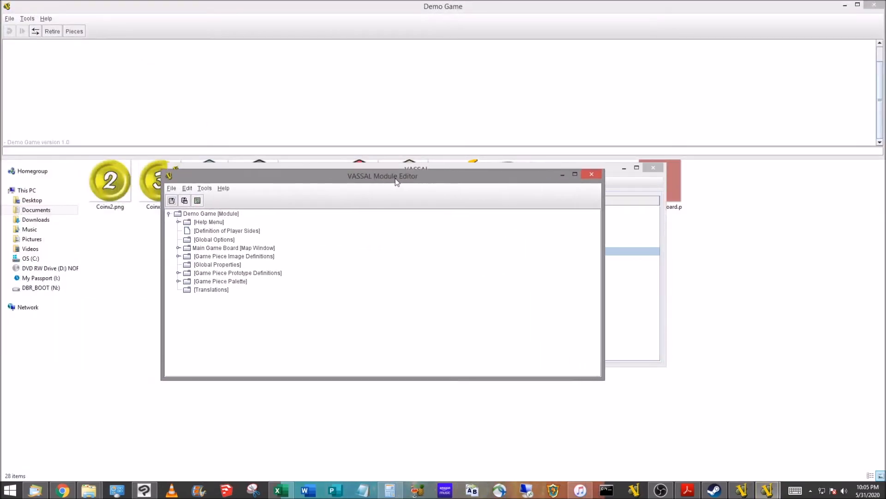
Start a new game, enlarge the map area, and set the map zoom to Fit Height.
left_click(9, 19)
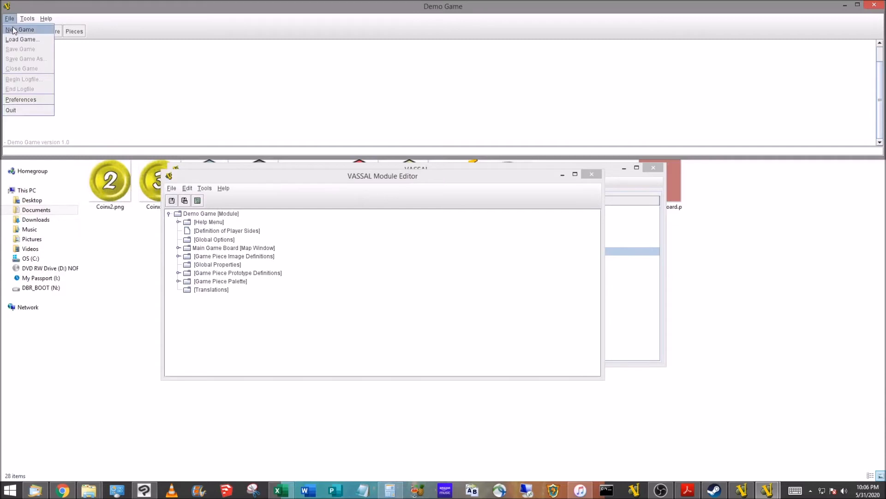
left_click(18, 29)
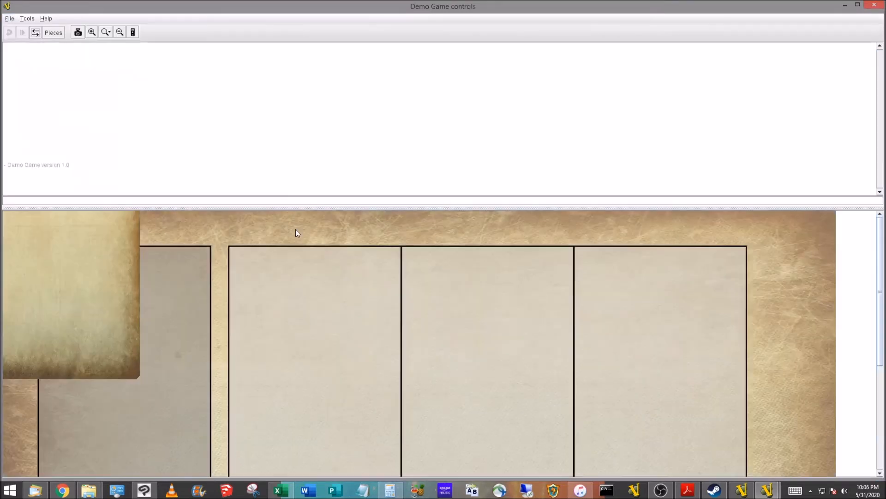
left_click_drag(192, 206, 205, 147)
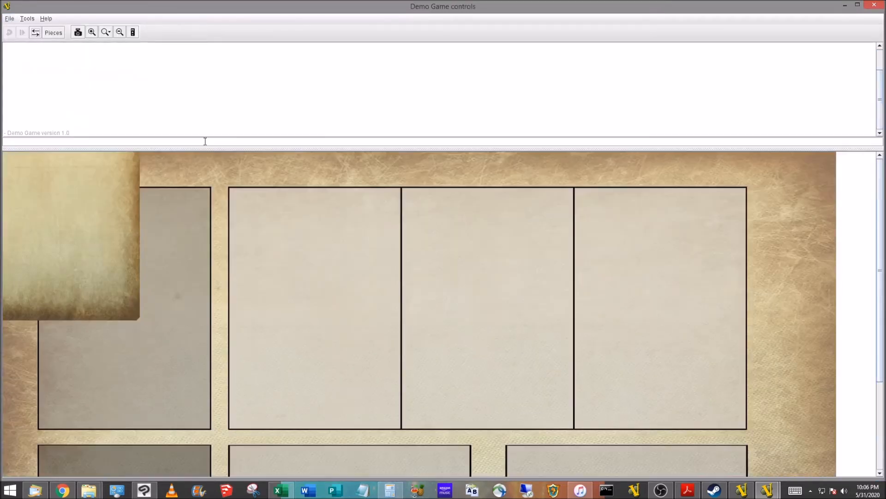
left_click(105, 32)
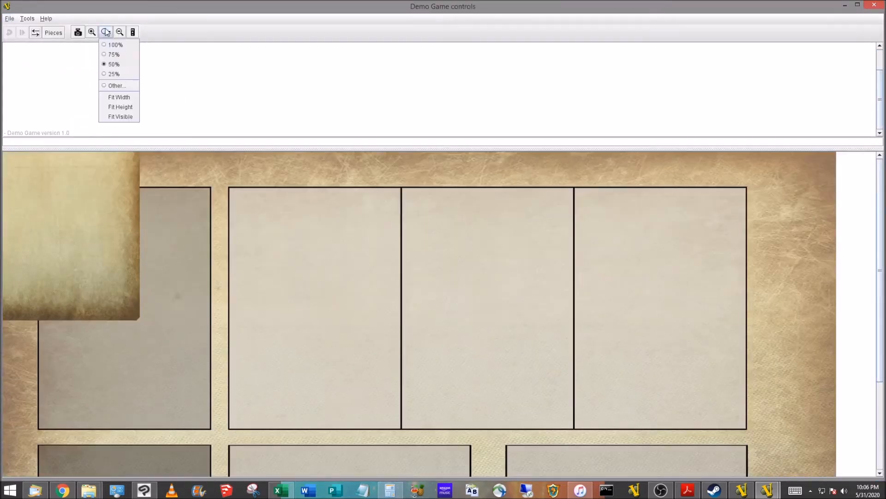
left_click(120, 107)
Test the deck by drawing three cards onto the board, and close the game without saving.
left_click_drag(65, 231, 261, 316)
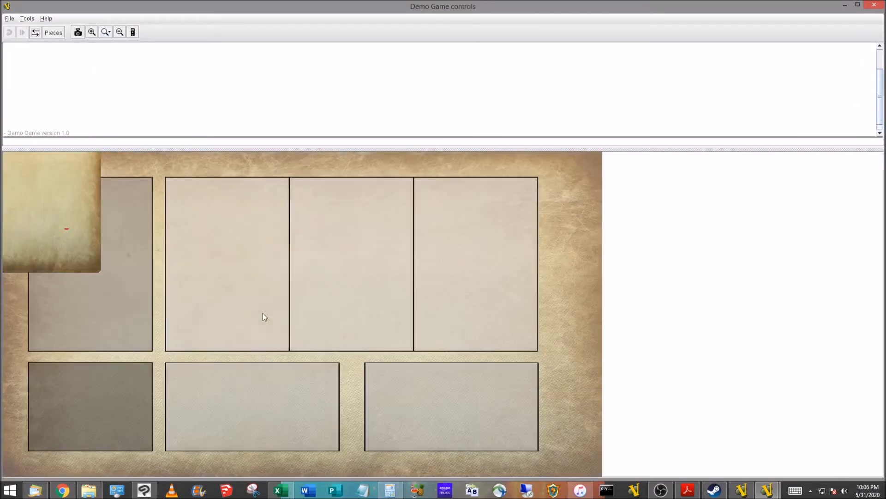
left_click_drag(89, 254, 397, 325)
left_click_drag(145, 257, 455, 300)
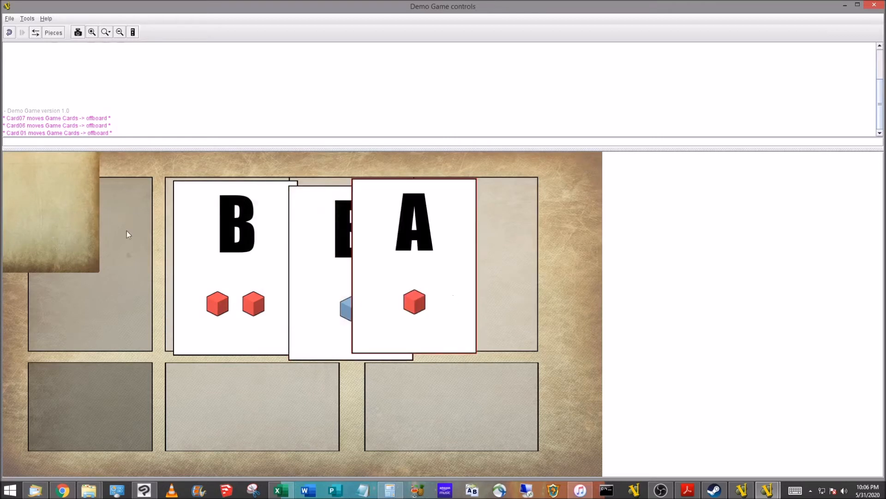
left_click(48, 251)
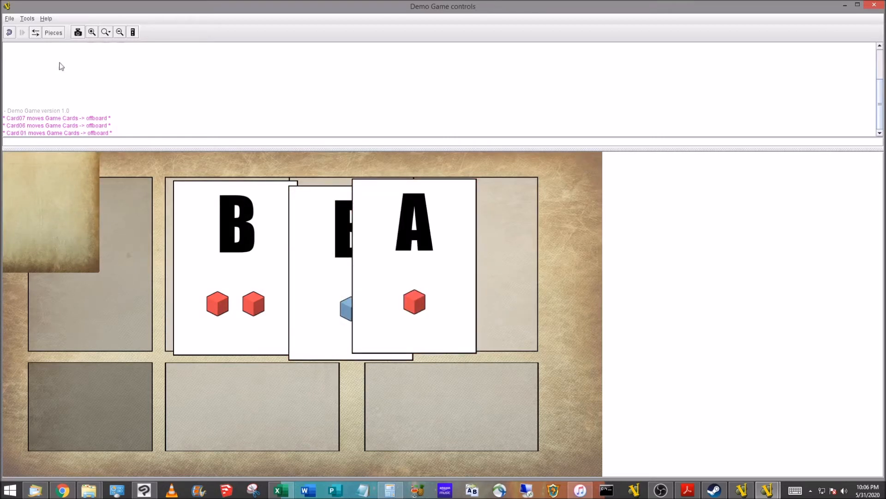
left_click(9, 18)
left_click(14, 71)
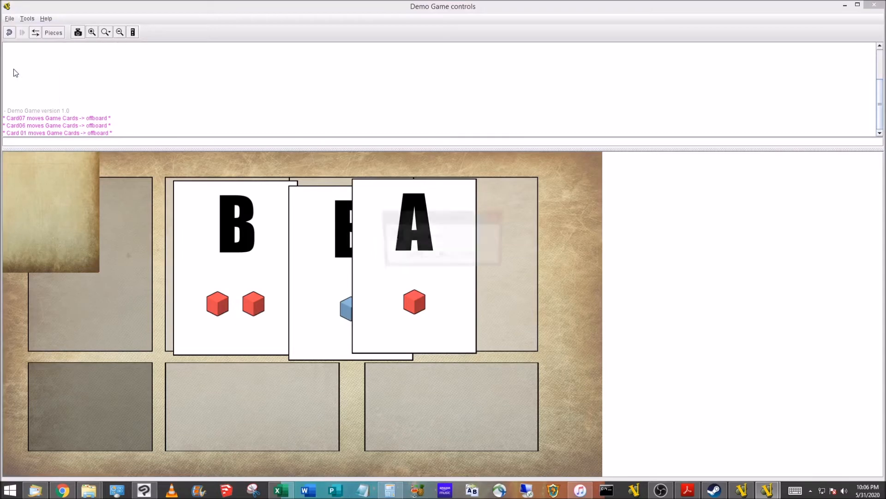
left_click(446, 253)
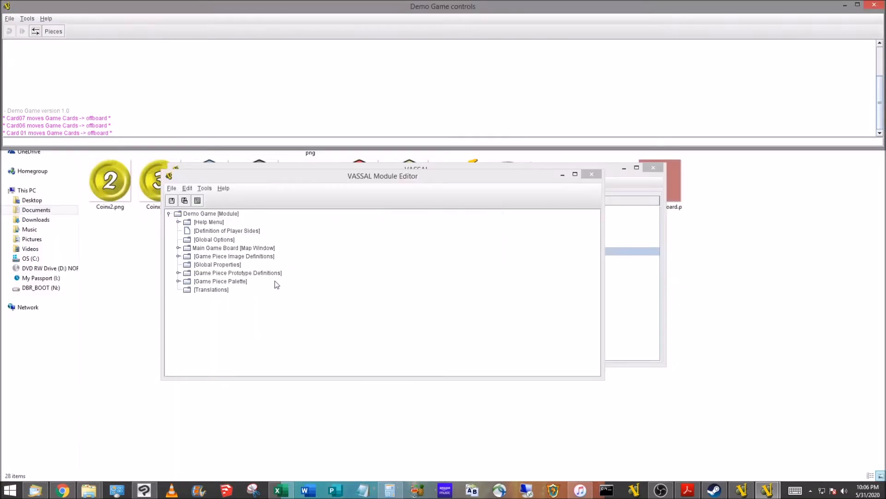
Open the Reposition Stack view for the Game Cards deck under Main Game Board and enlarge its window.
left_click(178, 248)
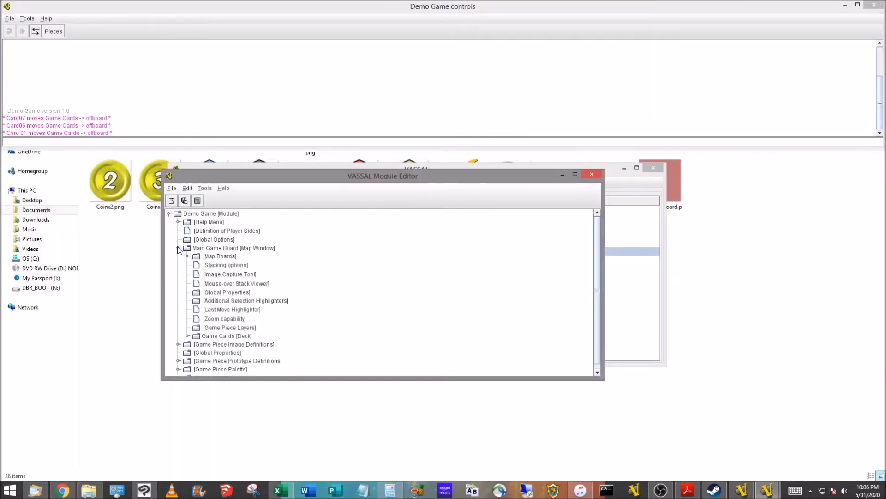
double_click(210, 337)
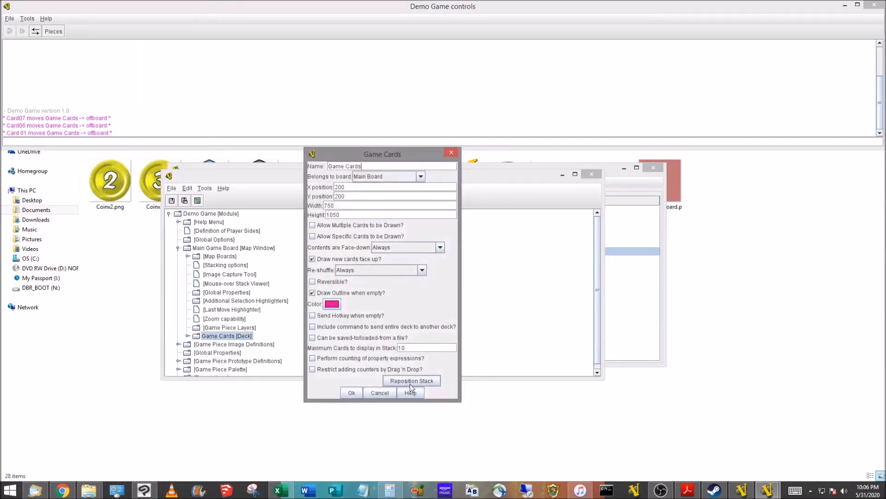
left_click(411, 382)
left_click_drag(368, 323, 862, 477)
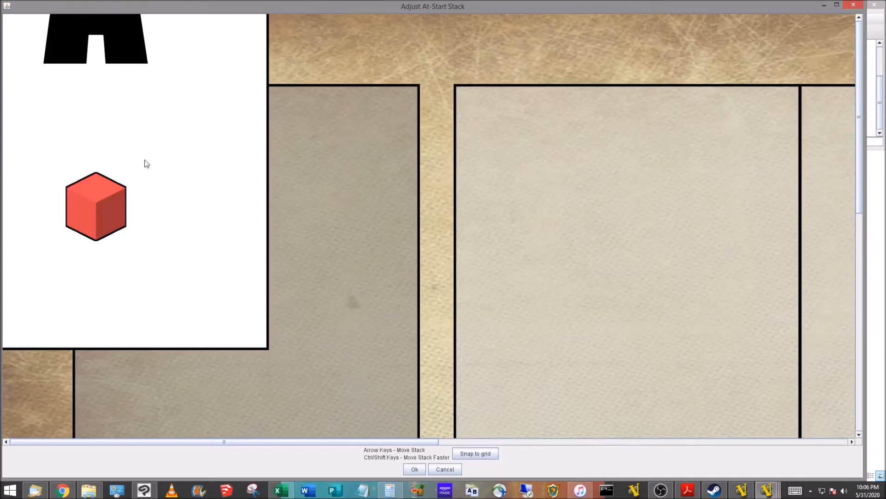
Align the Game Cards deck with the board's upper-left card slot at about X 527, Y 676, and accept the deck properties.
left_click_drag(121, 46, 201, 130)
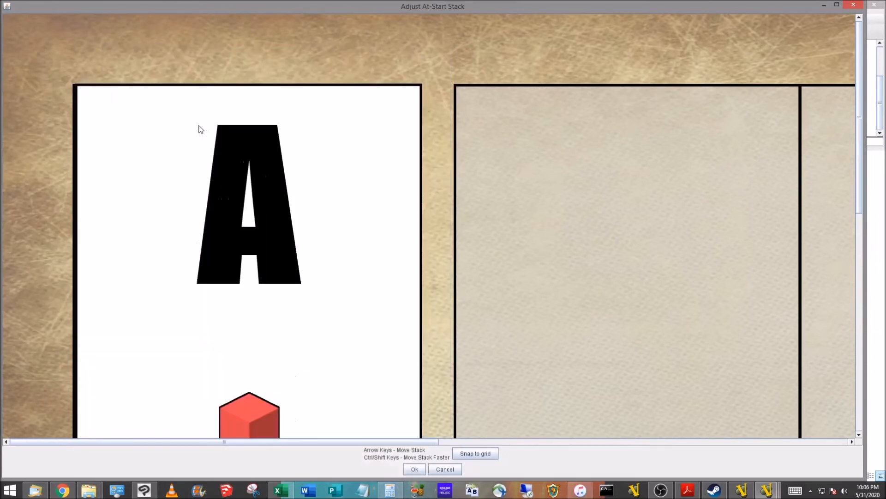
key("Left")
key("Left")
key("Left")
key("Left")
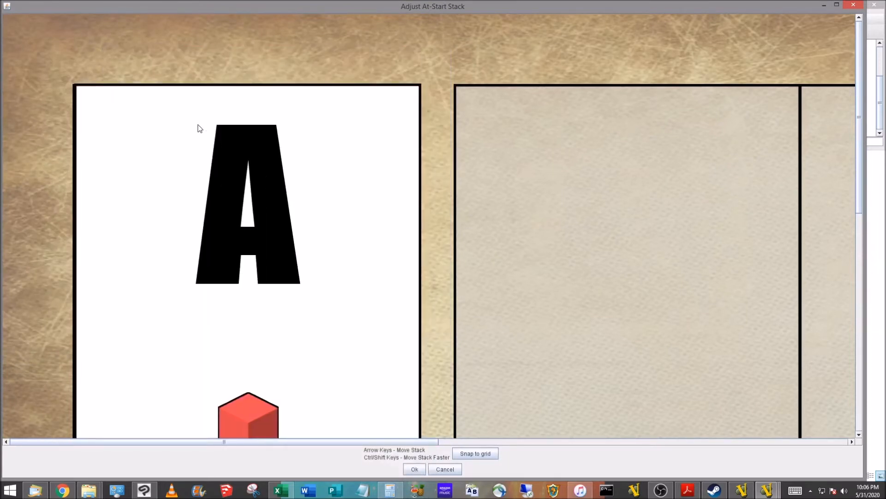
key("Down")
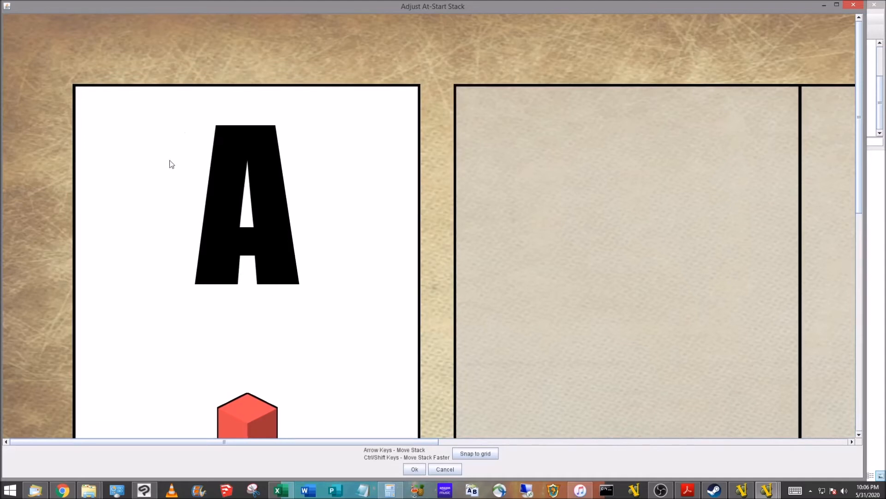
left_click(413, 469)
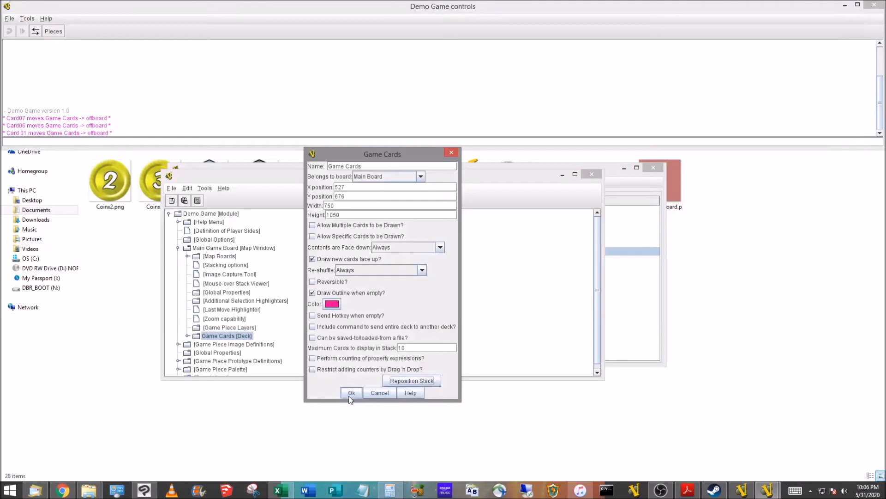
left_click(351, 392)
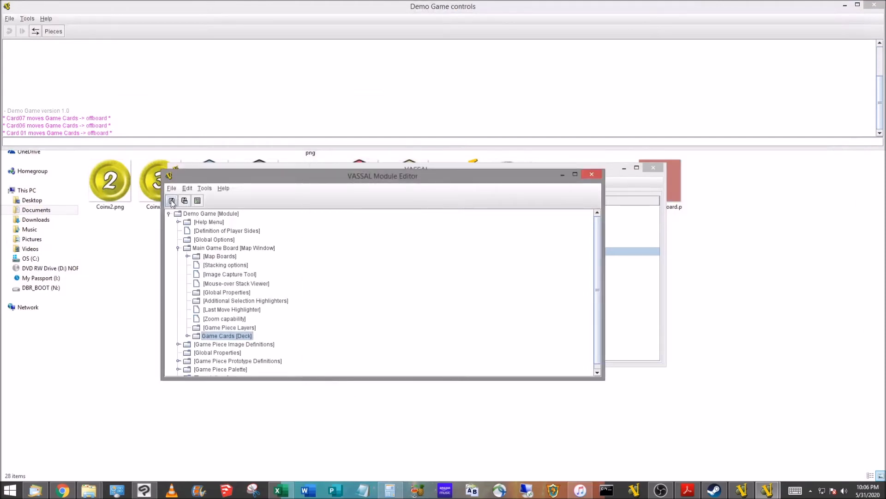
Start another new game, enlarge the map area further, and refit the map to the available height.
left_click(9, 19)
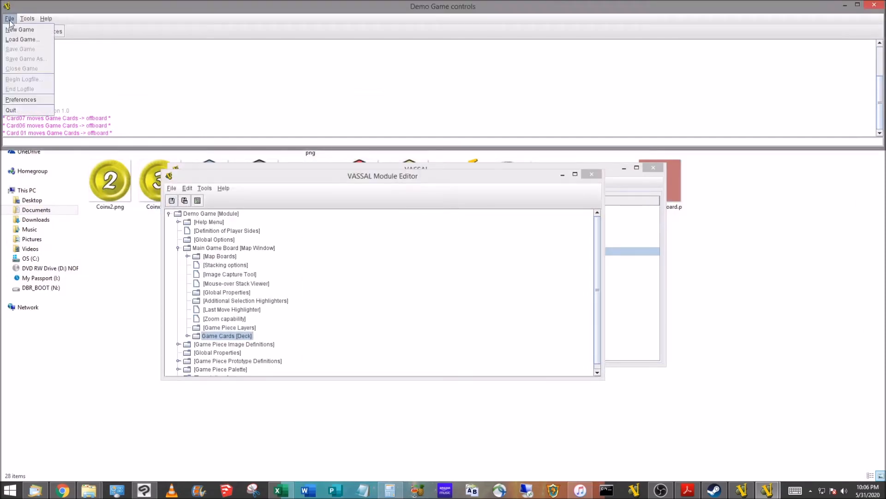
left_click(9, 30)
left_click_drag(214, 241, 214, 130)
left_click(105, 31)
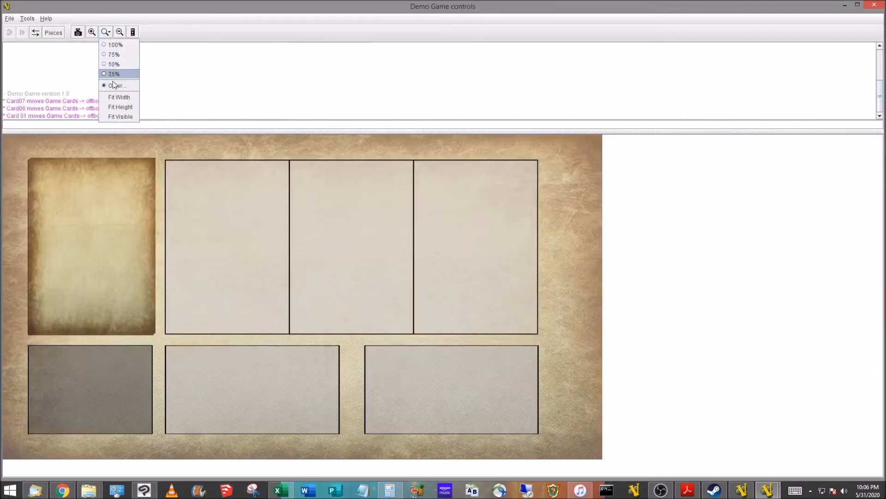
left_click(121, 107)
Draw three cards from the repositioned deck, placing one on each of the three large slots beside it.
left_click_drag(146, 217, 278, 220)
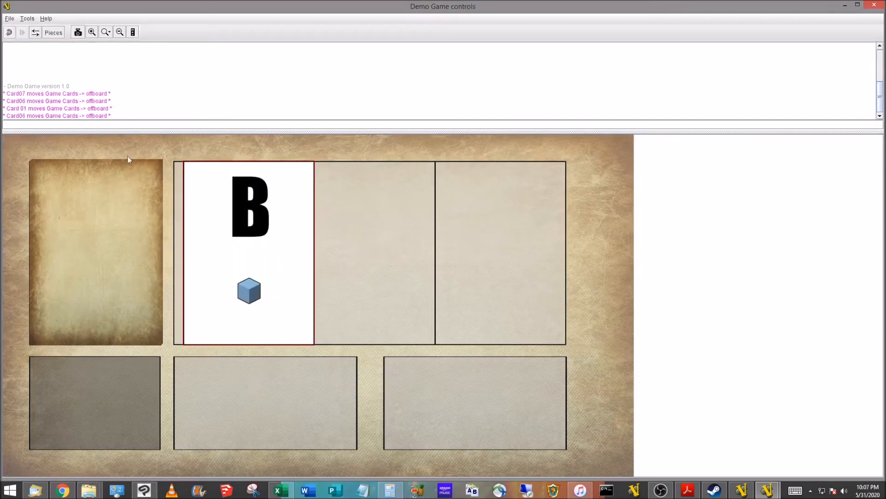
left_click_drag(88, 253, 348, 245)
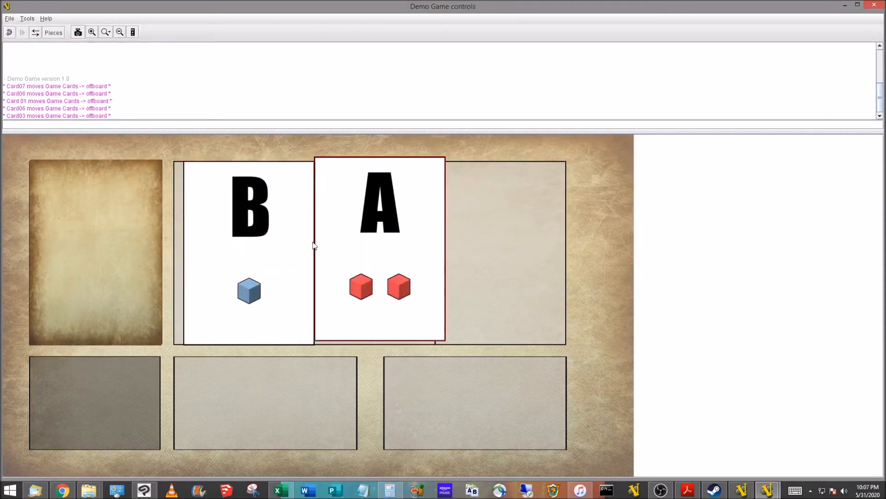
left_click_drag(112, 243, 529, 245)
Move the three drawn cards lower on the board, keeping them side by side in their columns.
left_click_drag(252, 199, 231, 213)
left_click_drag(324, 208, 310, 298)
left_click_drag(511, 223, 501, 343)
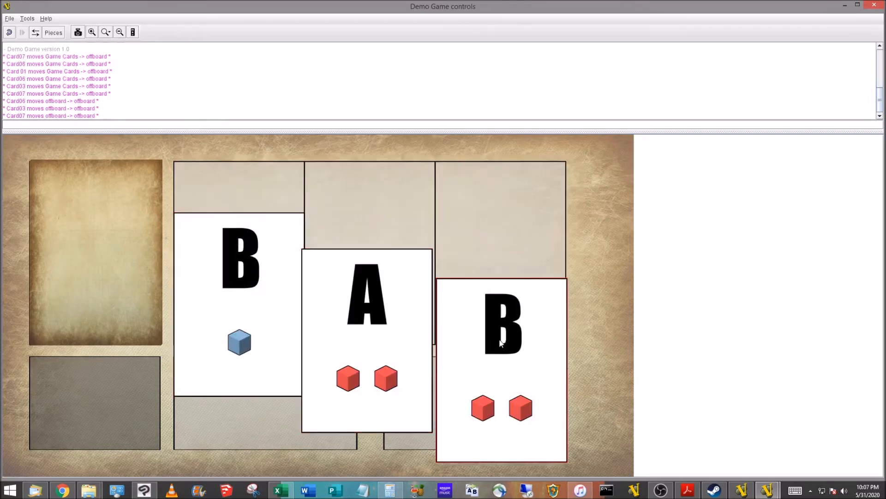
Move the three drawn cards back up onto the three large slots and nudge the first card into alignment.
left_click_drag(272, 253, 263, 200)
left_click_drag(331, 270, 334, 183)
left_click_drag(465, 289, 470, 183)
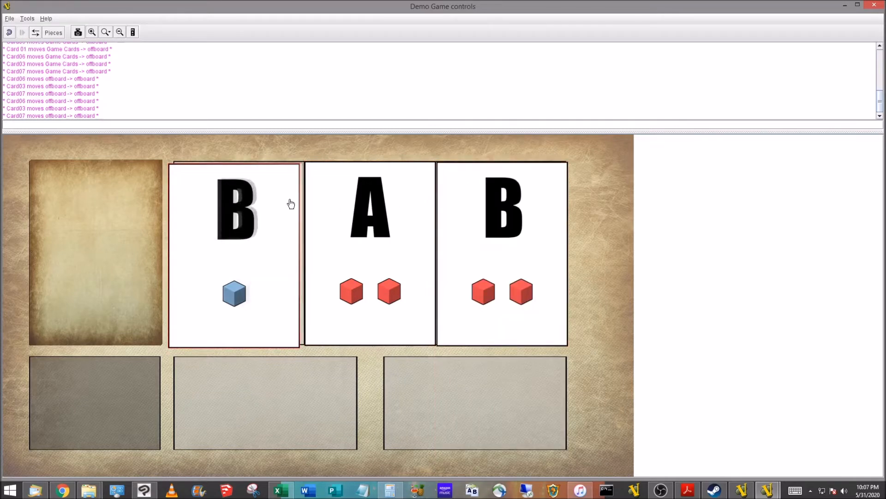
left_click_drag(291, 204, 292, 205)
left_click(581, 360)
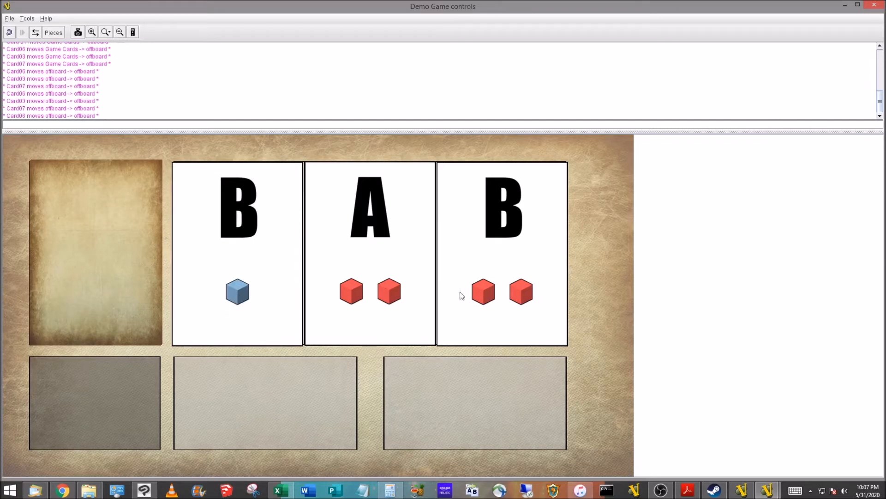
Close the test game without saving it.
left_click(9, 18)
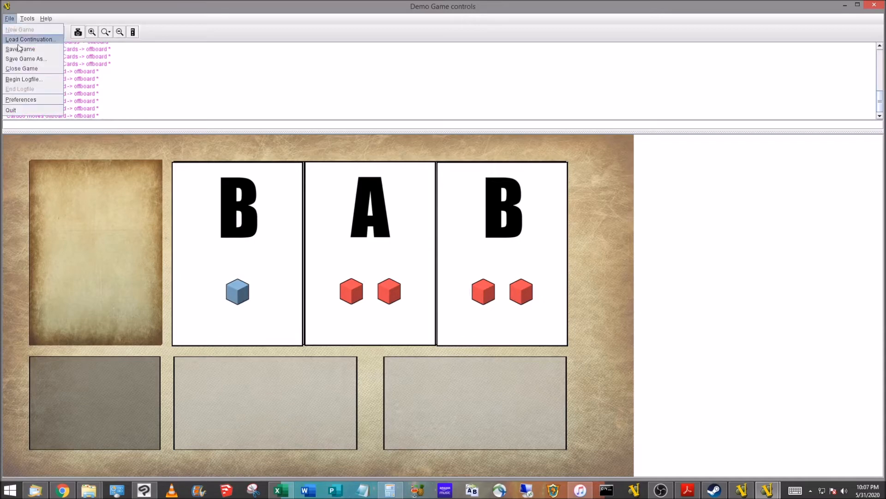
left_click(21, 72)
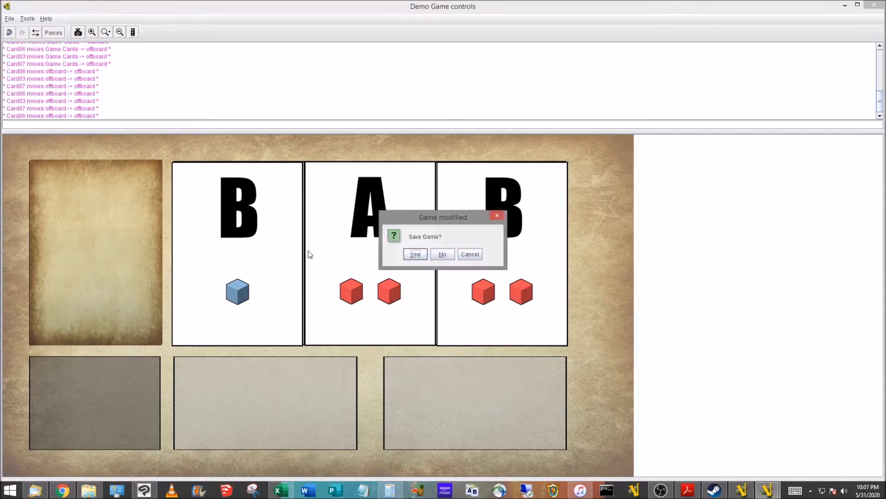
left_click(443, 254)
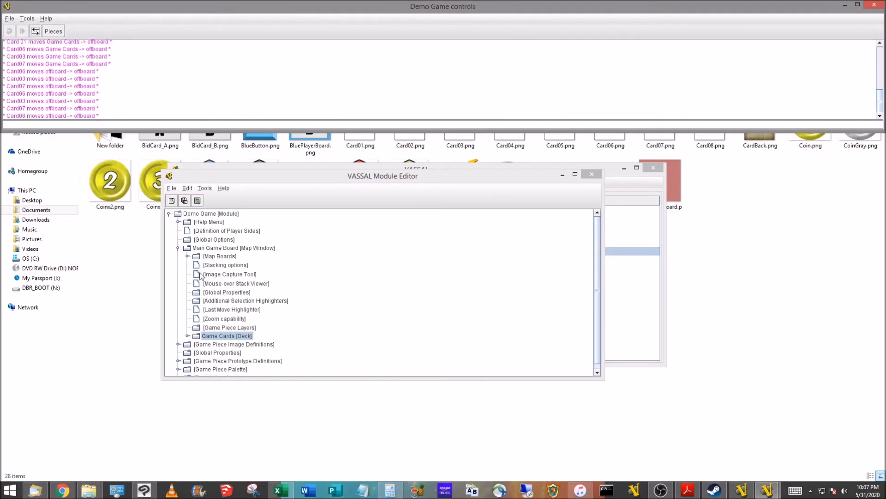
Add a multi-zoned grid to the Main Board under the map boards of the Main Game Board.
left_click(188, 256)
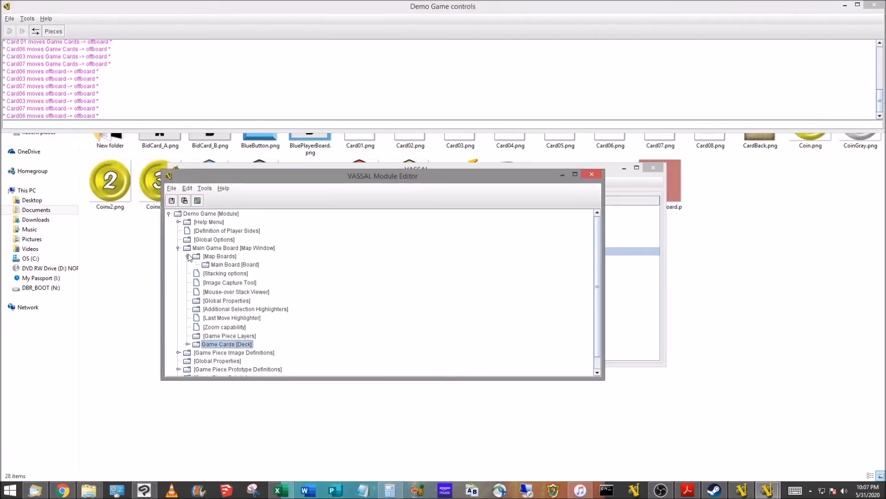
right_click(221, 265)
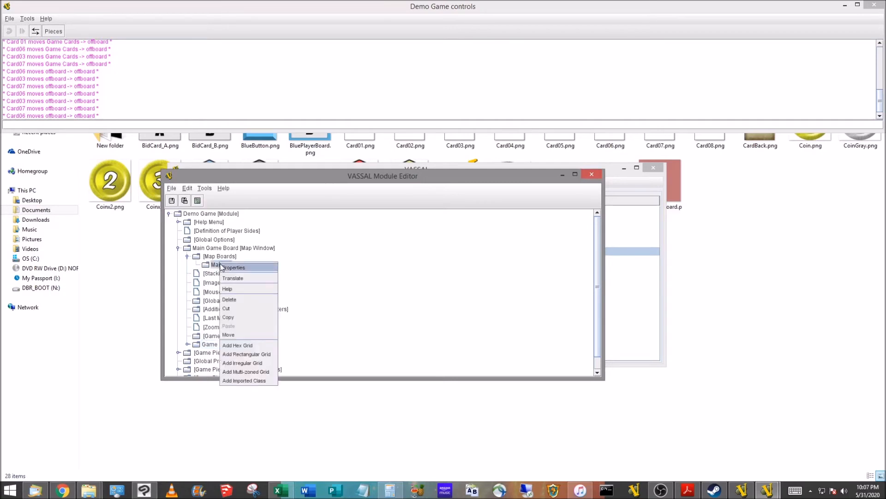
left_click(244, 375)
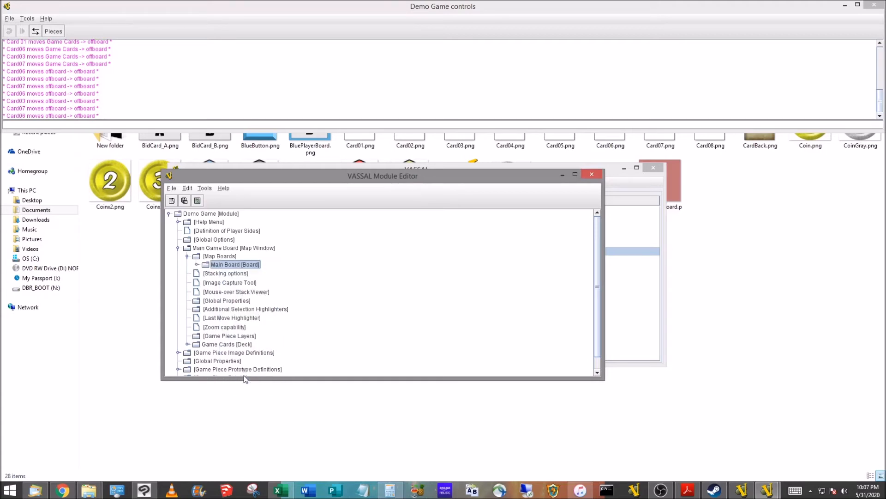
Add a zone named Card Display to the Main Board's multi-zoned grid.
left_click(197, 265)
left_click(206, 273)
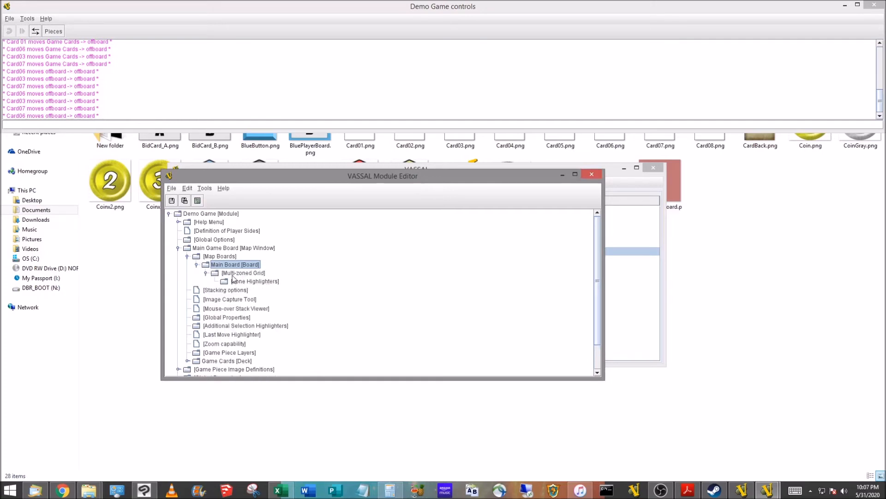
left_click(233, 275)
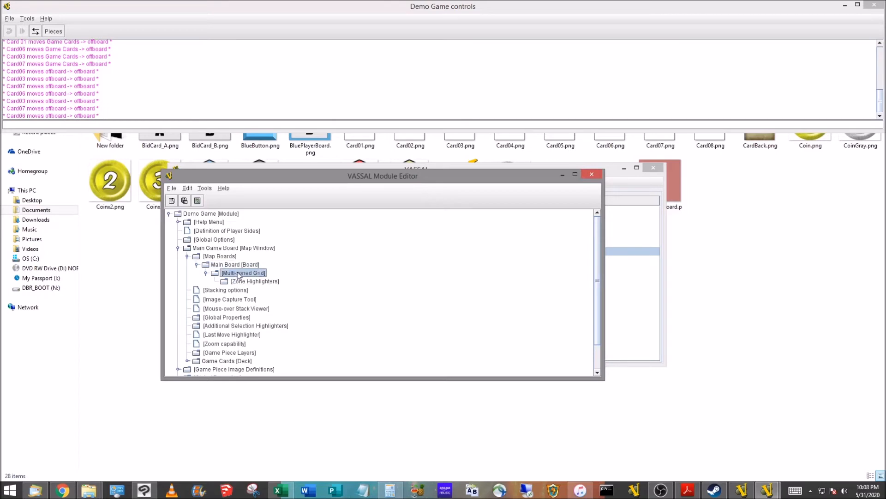
right_click(239, 274)
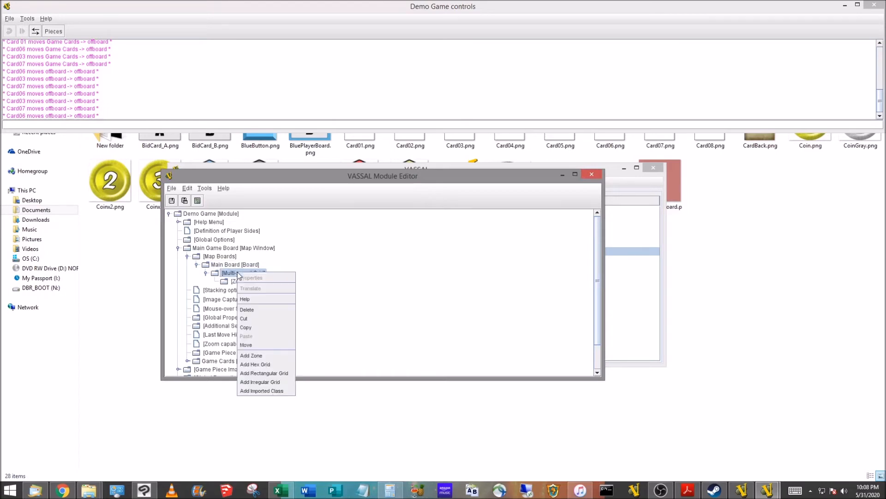
left_click(274, 354)
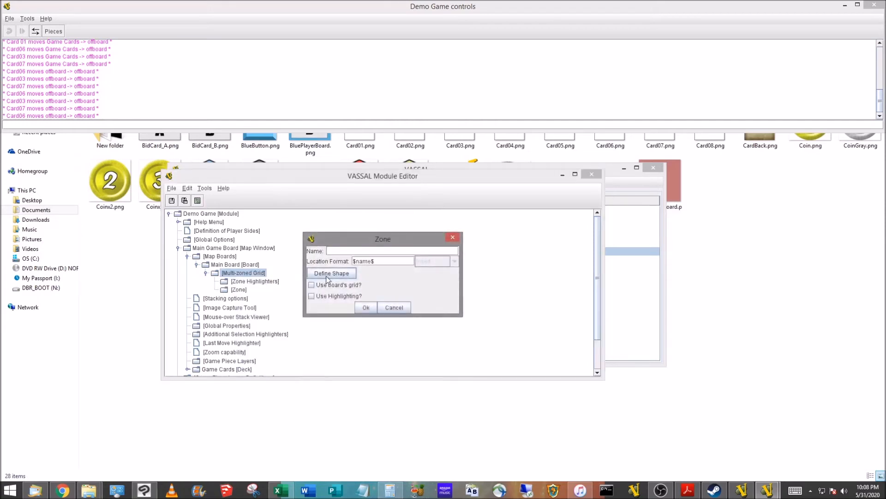
type("Card Display")
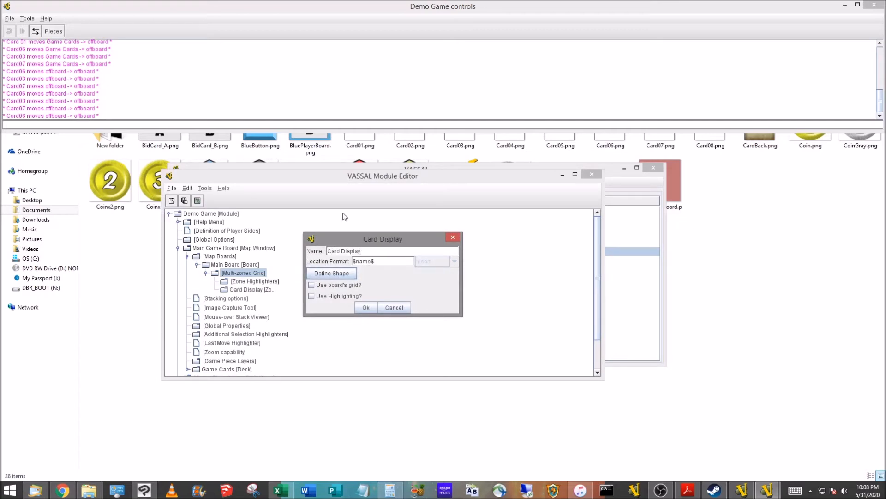
Start defining the Card Display zone's shape with a rectangle from the first large card slot's upper-left corner, and adjust its corner points.
left_click(331, 277)
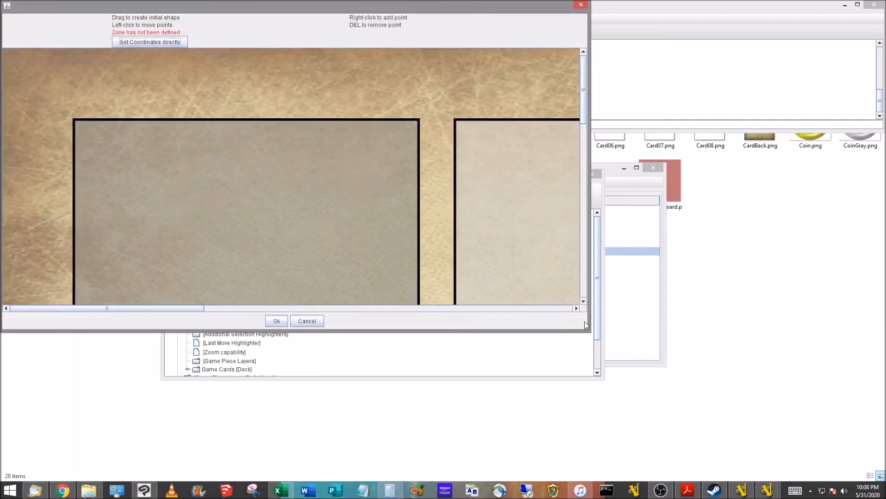
left_click_drag(589, 329, 879, 471)
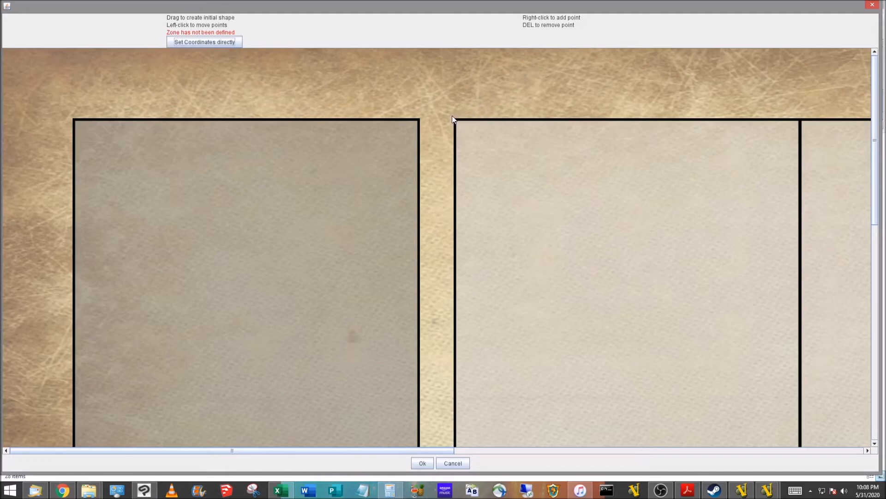
mouse_move(453, 119)
left_mouse_down()
mouse_move(554, 267)
mouse_move(864, 424)
mouse_move(867, 442)
left_mouse_up()
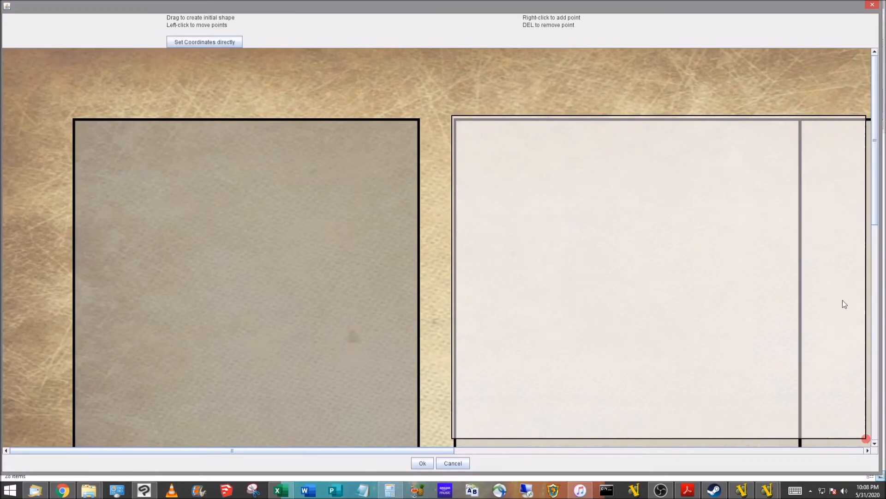
left_click(451, 438)
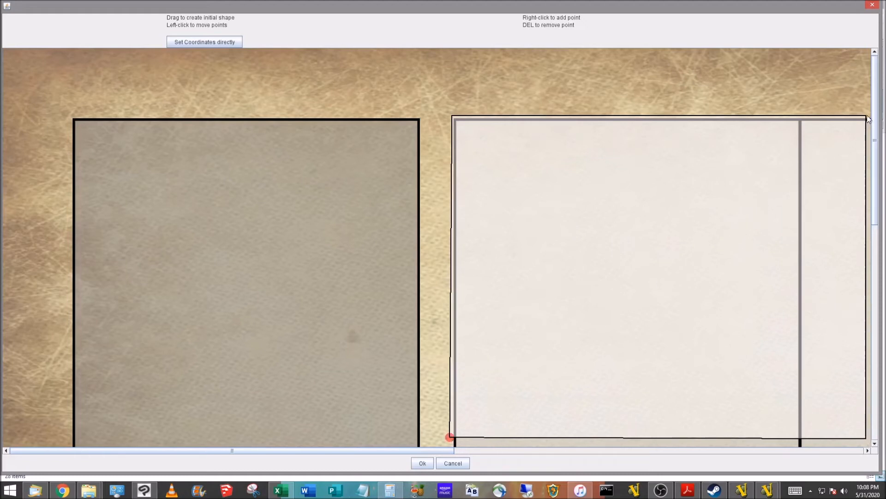
left_click_drag(867, 119, 867, 122)
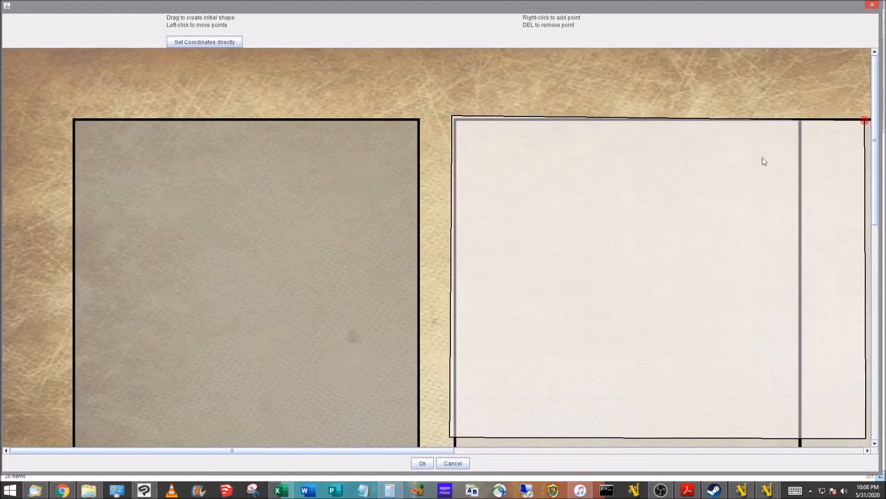
Stretch the zone's two lower corners to just below the outer bottom corners of the three-slot card row.
scroll(686, 203, "down", 5)
scroll(496, 200, "up", 1)
left_click_drag(453, 161, 453, 328)
left_click_drag(430, 450, 632, 460)
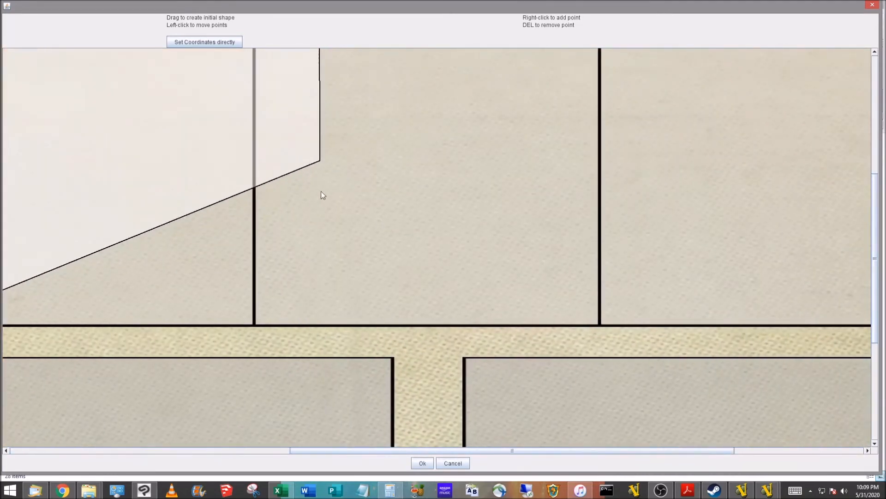
left_click_drag(318, 163, 811, 334)
left_click_drag(695, 447, 835, 456)
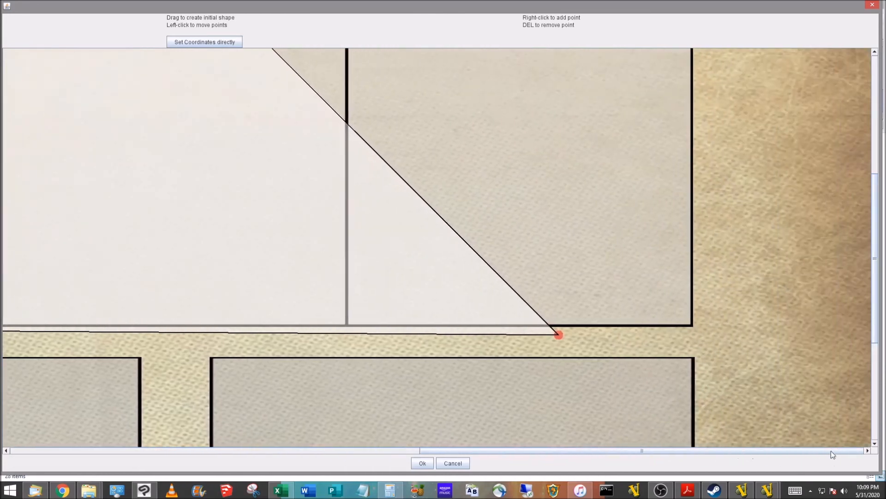
left_click_drag(559, 334, 701, 328)
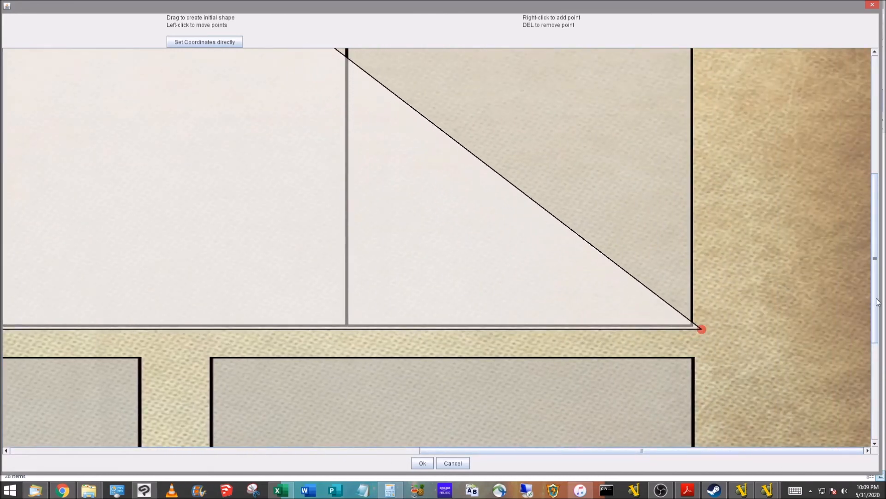
Move the zone's upper-right corner to the third slot's upper-right corner, accept the zone, and save the module.
scroll(855, 175, "up", 5)
left_click_drag(60, 123, 698, 121)
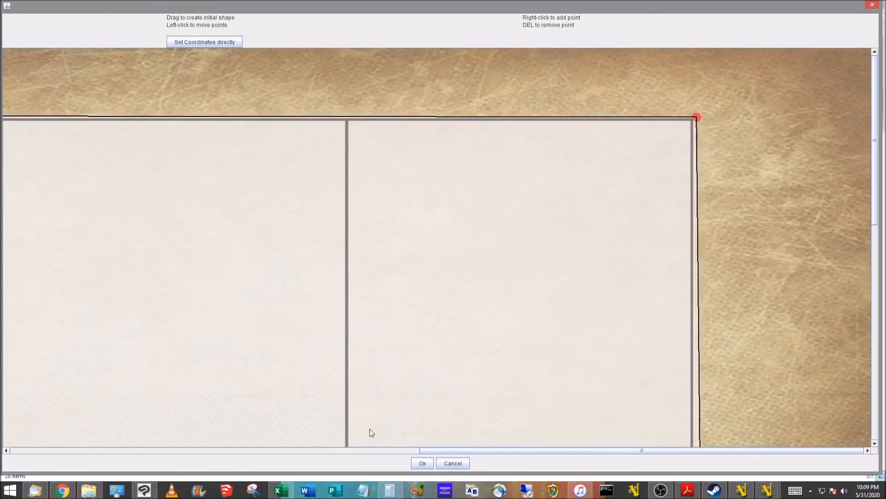
left_click(421, 463)
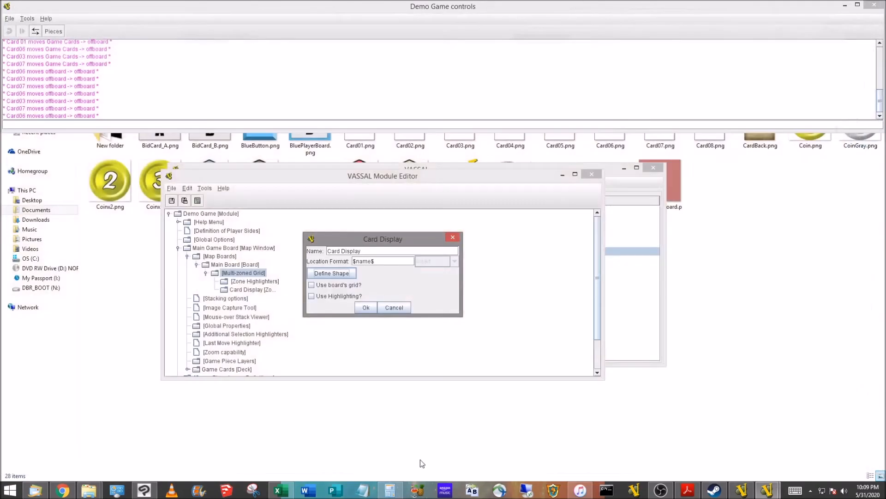
left_click(171, 200)
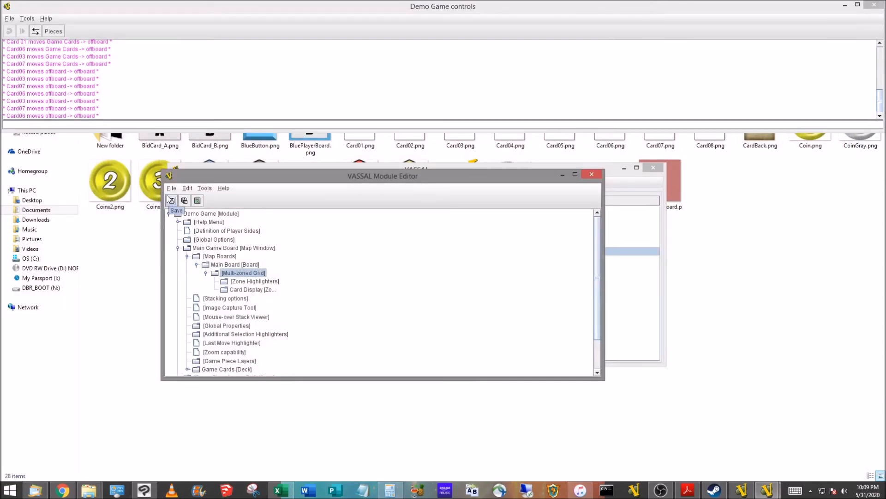
Reopen the Card Display zone's shape definition in an enlarged window showing the upper edge of the card slots.
left_click(254, 291)
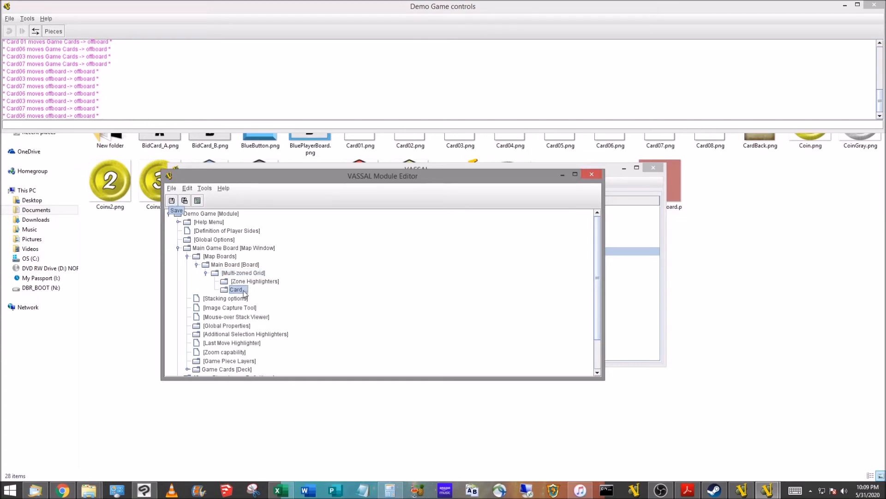
right_click(245, 293)
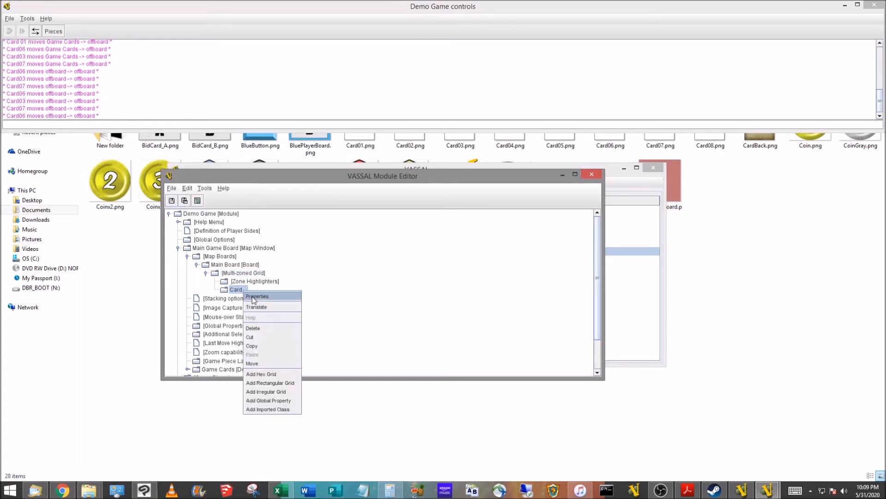
left_click(253, 297)
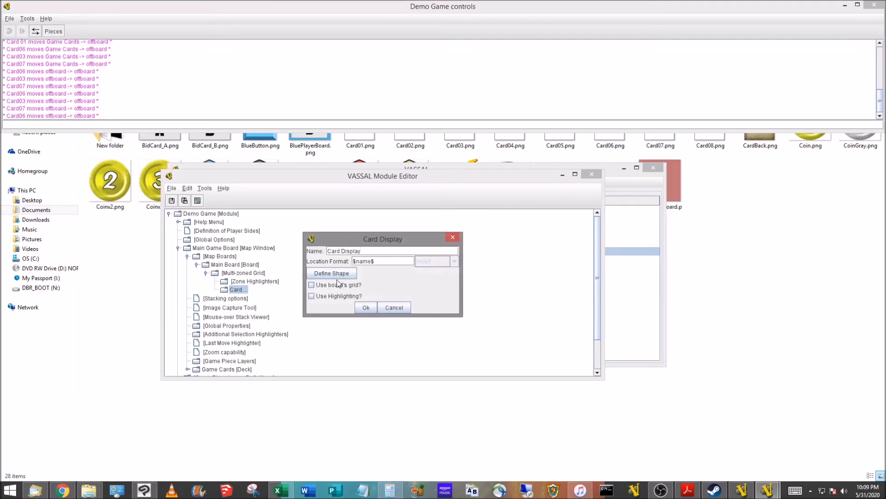
left_click(331, 273)
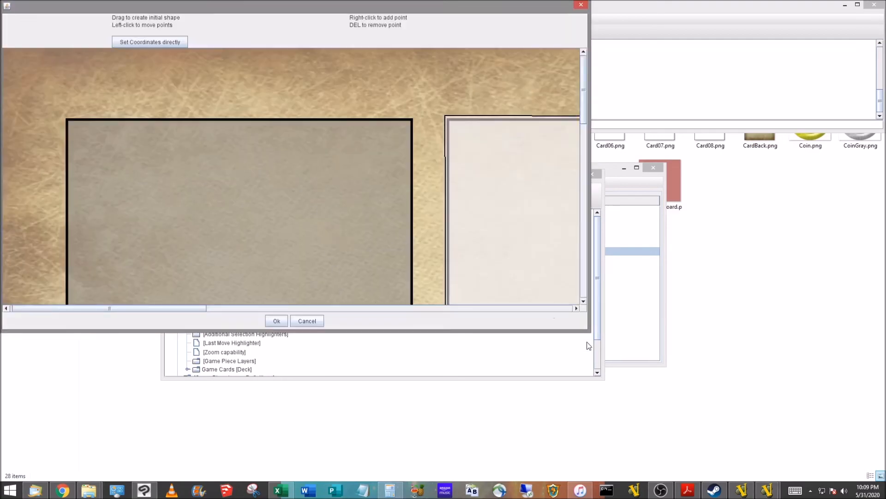
left_click_drag(590, 336, 863, 474)
left_click_drag(424, 452, 569, 461)
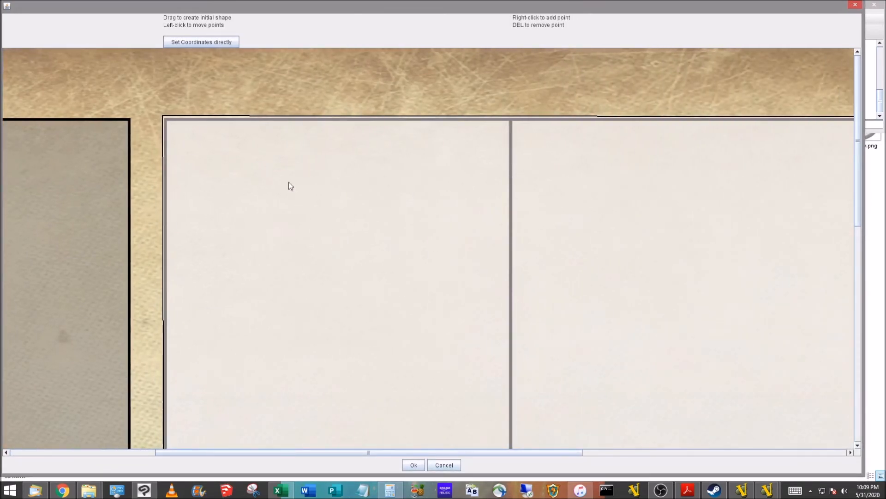
Examine the zone's polygon vertex coordinates in the direct entry dialog and leave it without changes.
left_click(223, 45)
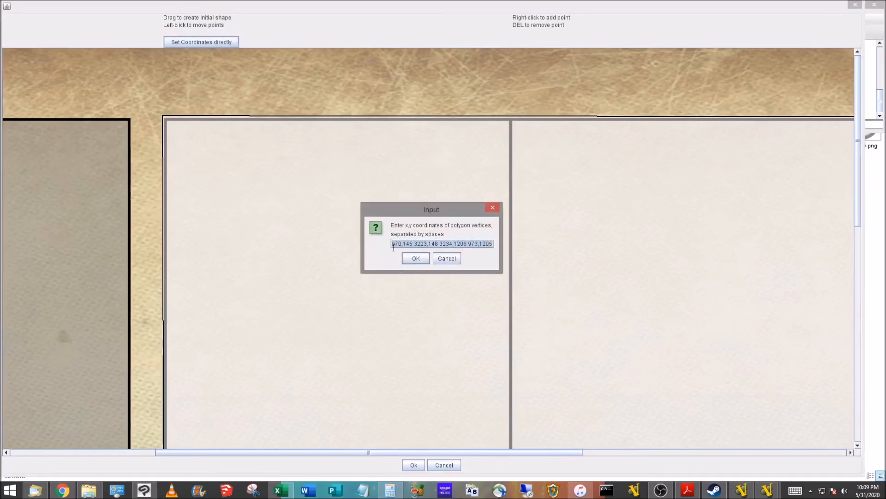
left_click(411, 244)
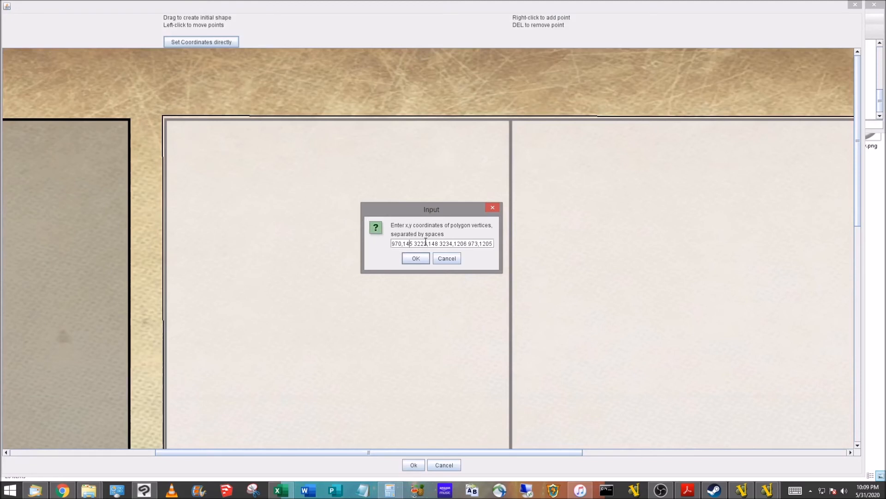
left_click_drag(415, 243, 437, 243)
left_click(443, 259)
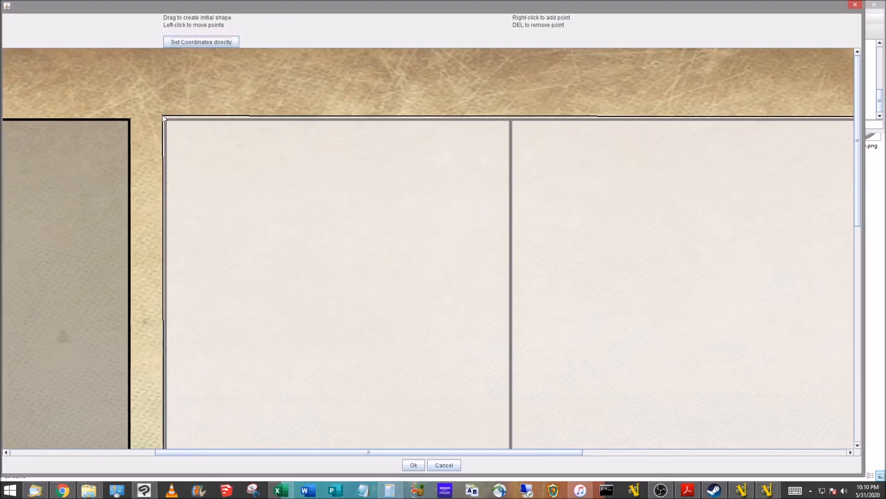
Pull the zone's upper-left vertex up off the slot corner and set its y coordinate to 148 through direct coordinate entry.
left_click_drag(162, 116, 159, 83)
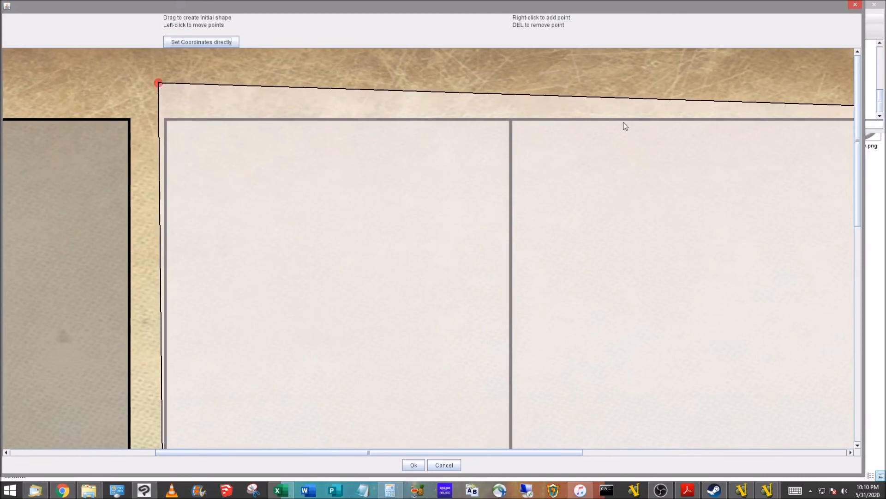
left_click(221, 42)
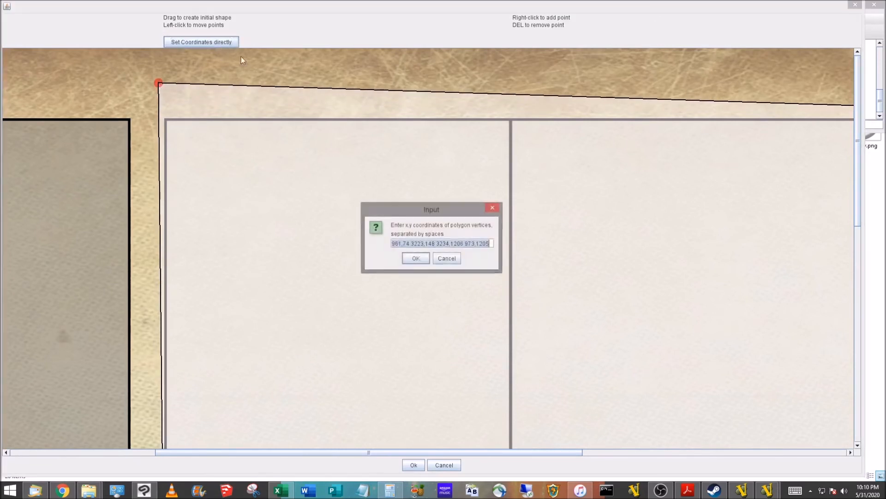
left_click(399, 245)
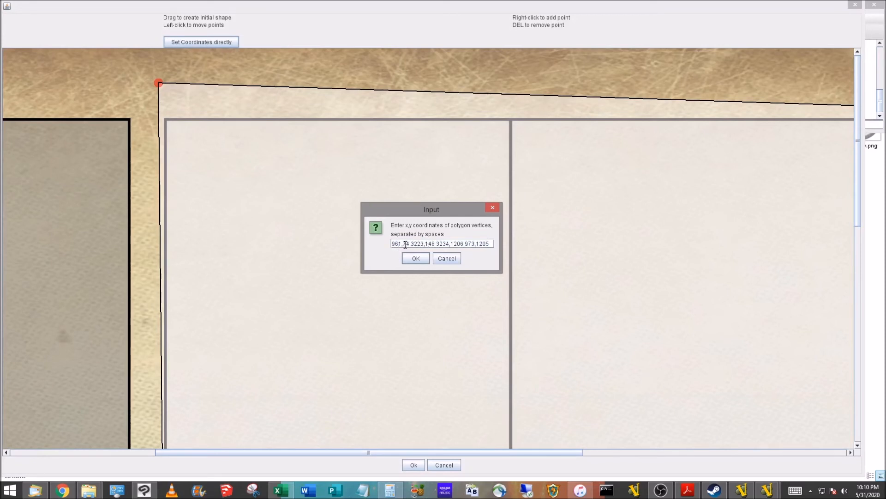
left_click_drag(404, 244, 406, 245)
type("148")
key("Delete")
left_click(417, 258)
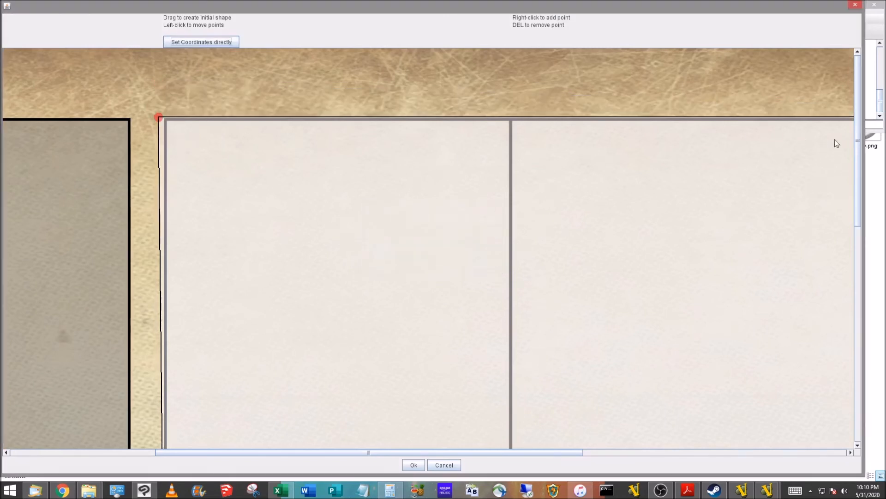
Set the x coordinate of the zone's upper-left vertex to 973 through direct coordinate entry.
left_click_drag(858, 145, 840, 173)
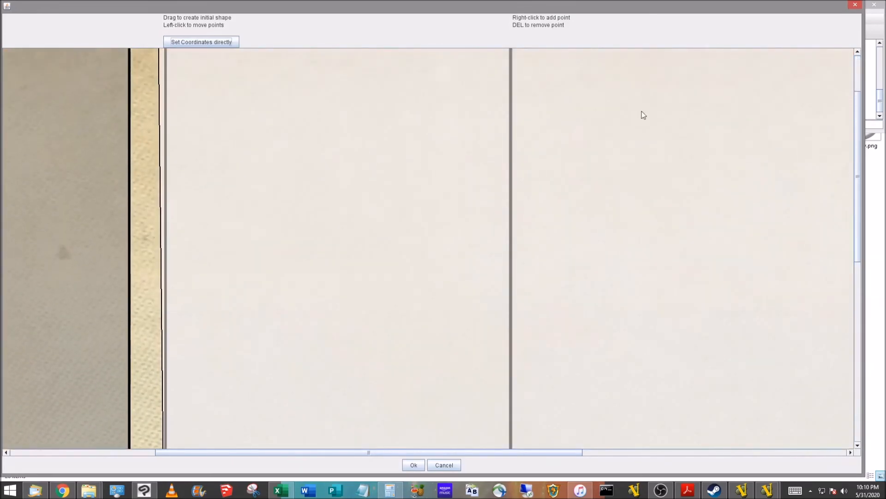
left_click(219, 42)
left_click_drag(859, 136, 848, 80)
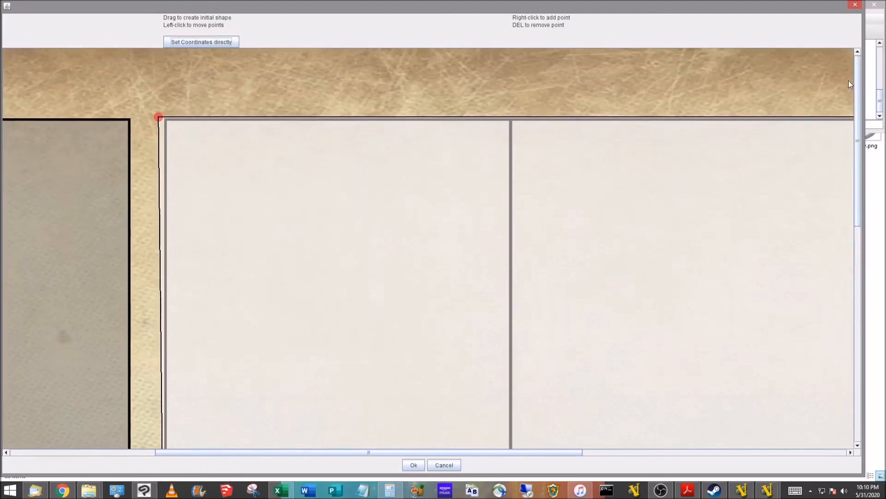
left_click(191, 41)
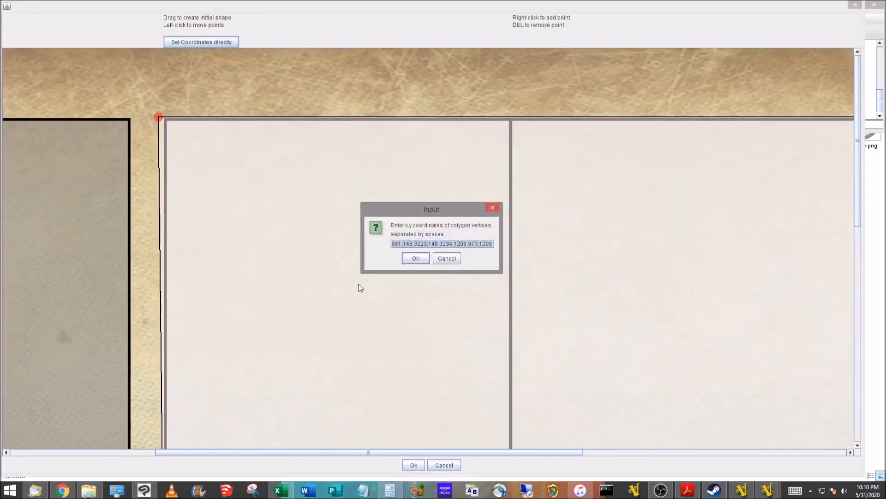
left_click(404, 243)
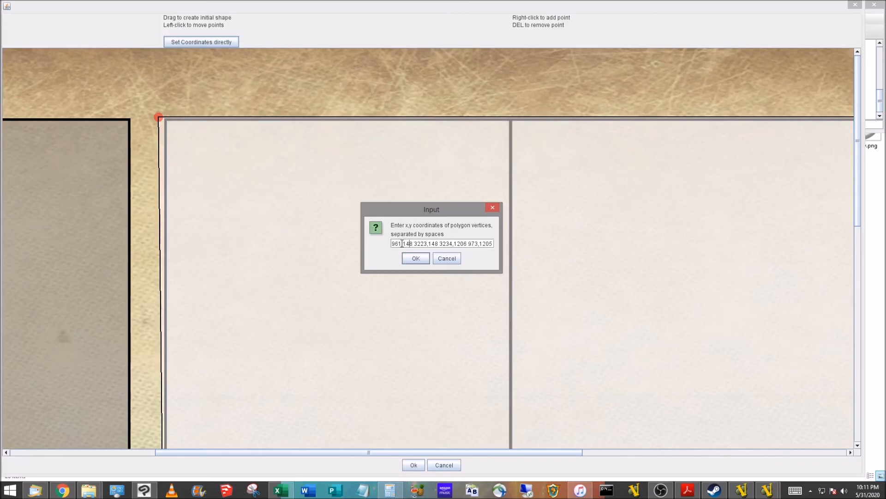
key("BackSpace")
key("BackSpace")
type("73")
left_click(422, 258)
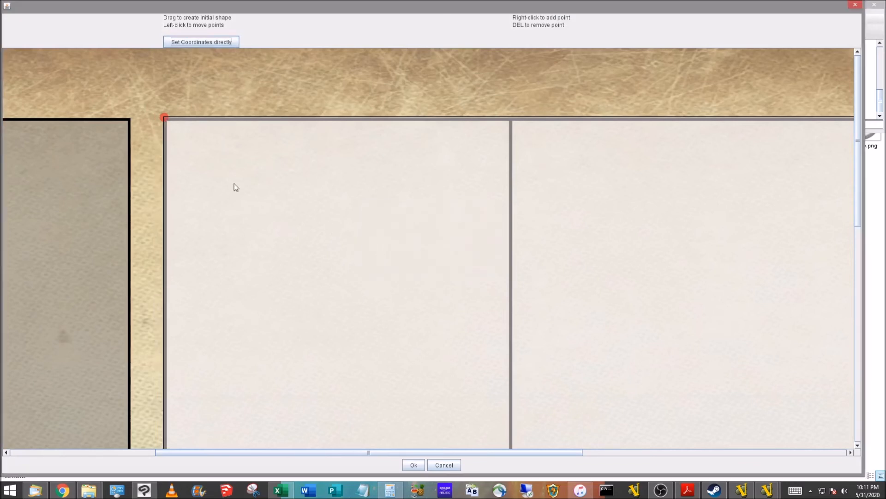
Move the zone's lower-right vertex slightly left, closer to the third slot's right edge, and accept the shape and the zone properties.
left_click_drag(857, 199, 860, 307)
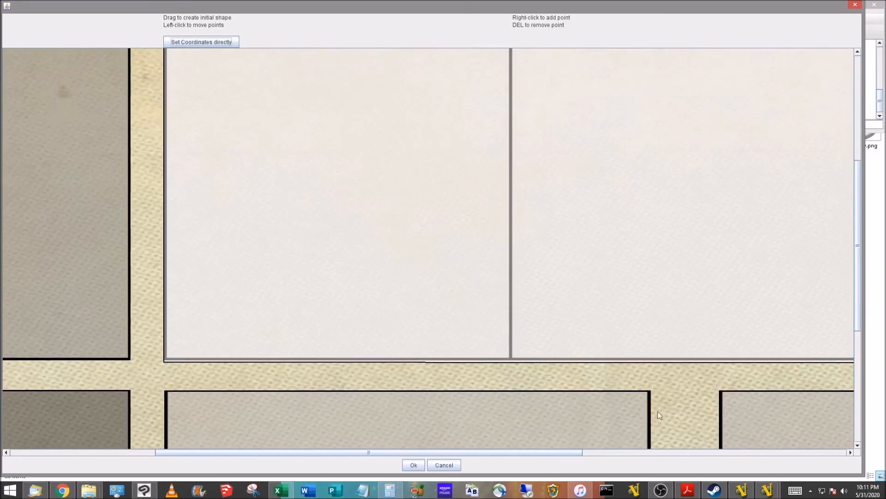
left_click_drag(563, 451, 818, 452)
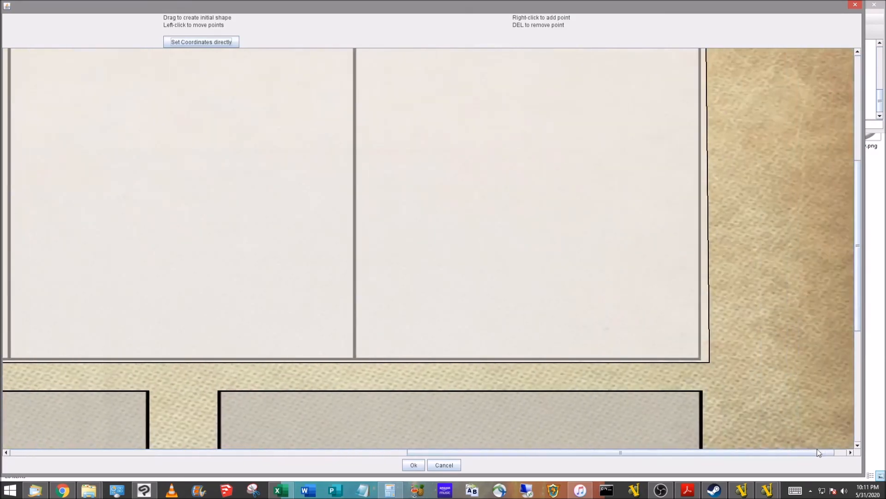
left_click_drag(861, 240, 842, 250)
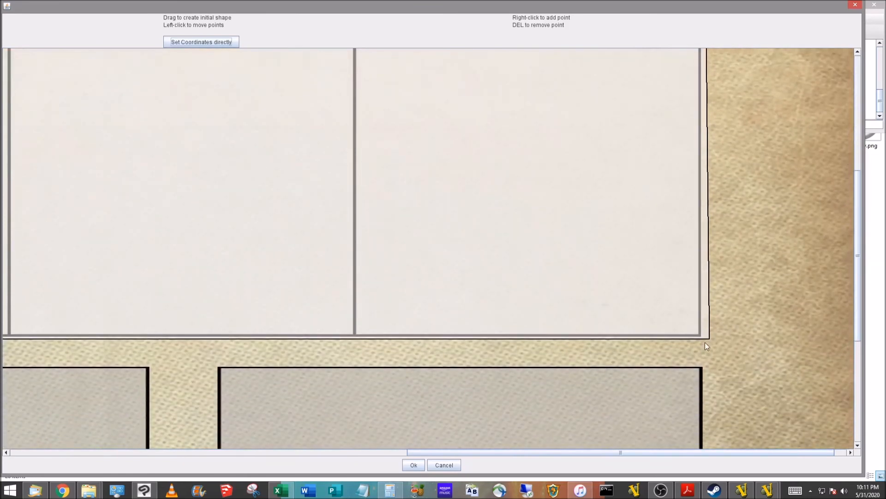
left_click_drag(711, 334, 704, 339)
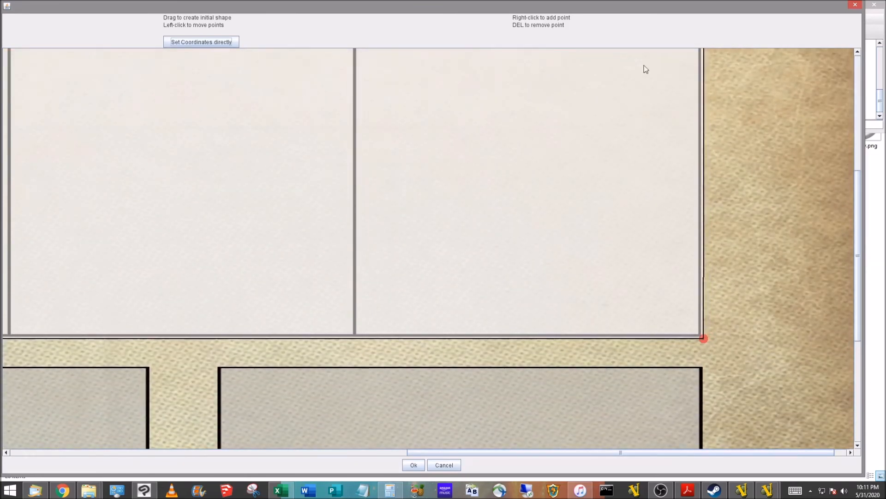
left_click(412, 464)
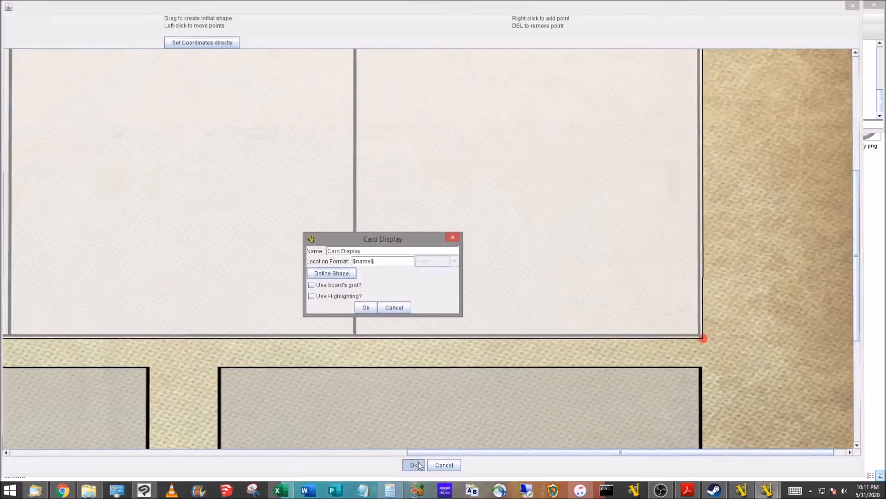
left_click(363, 308)
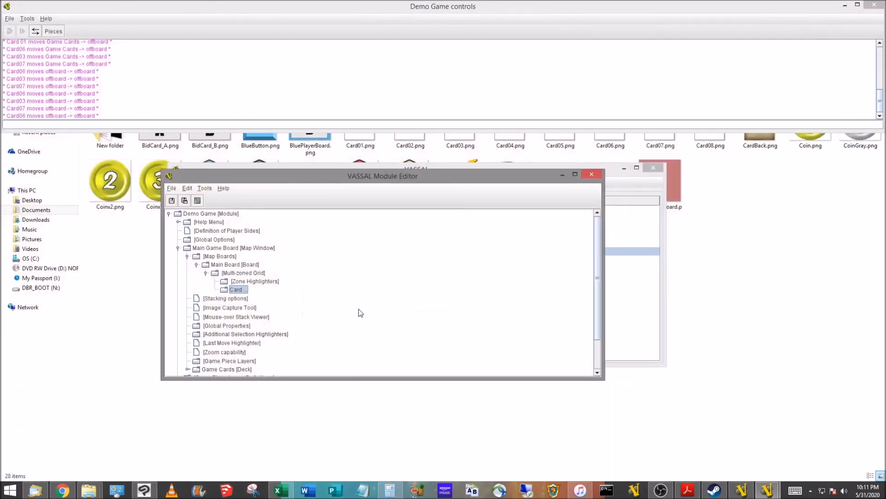
Add a rectangular grid to the Card Display zone with a cell width of 750 and a cell height of 1050.
right_click(232, 290)
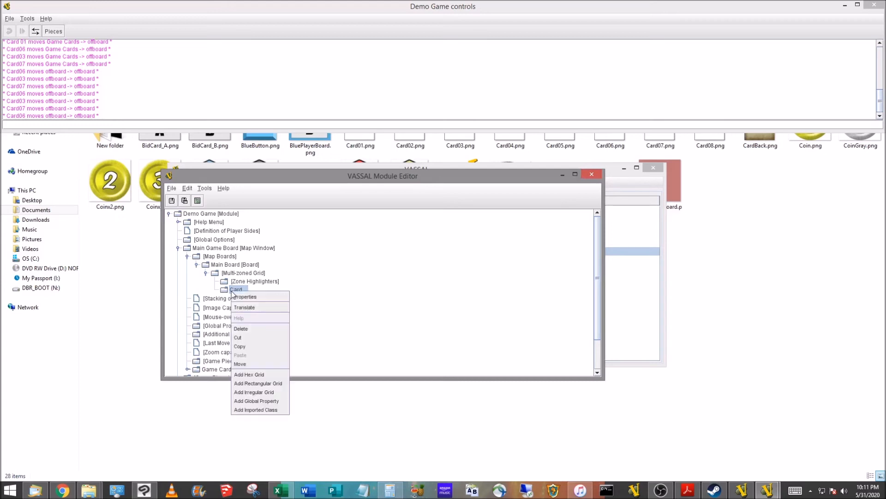
left_click(269, 382)
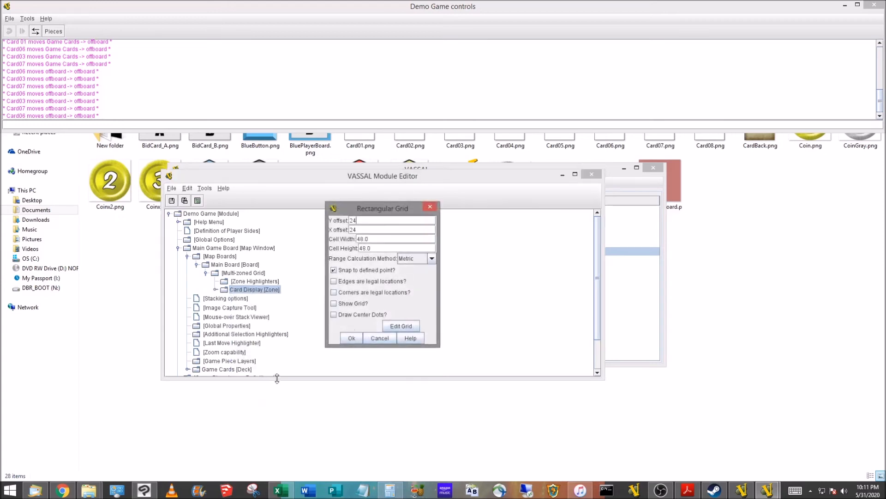
double_click(355, 239)
type("750")
double_click(363, 249)
type("1050")
Make the rectangular grid visible and set its line color to red.
left_click(340, 304)
left_click(356, 325)
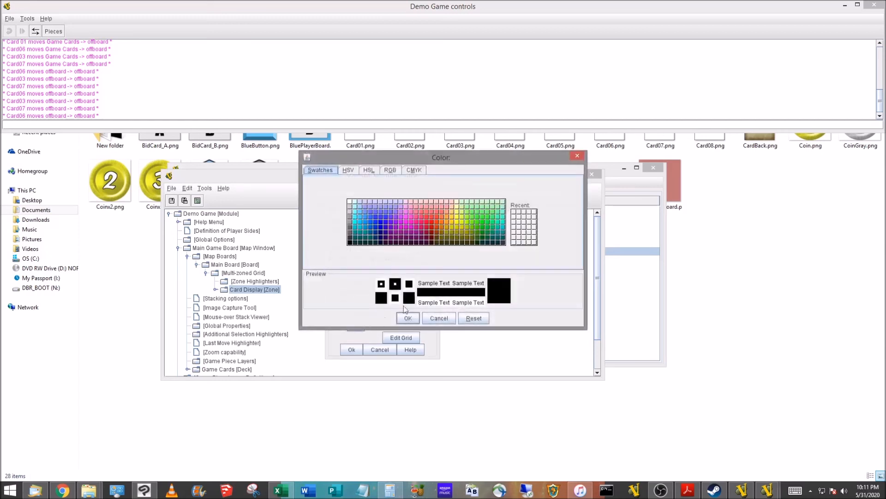
left_click(426, 226)
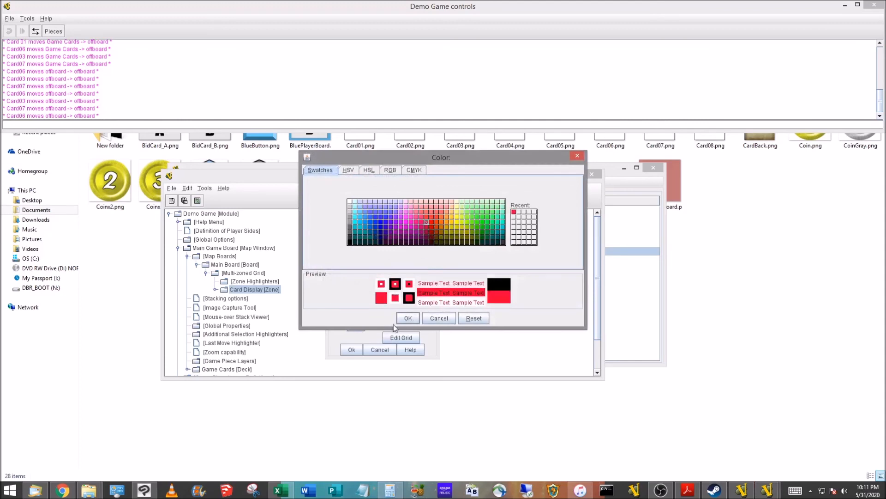
left_click(408, 318)
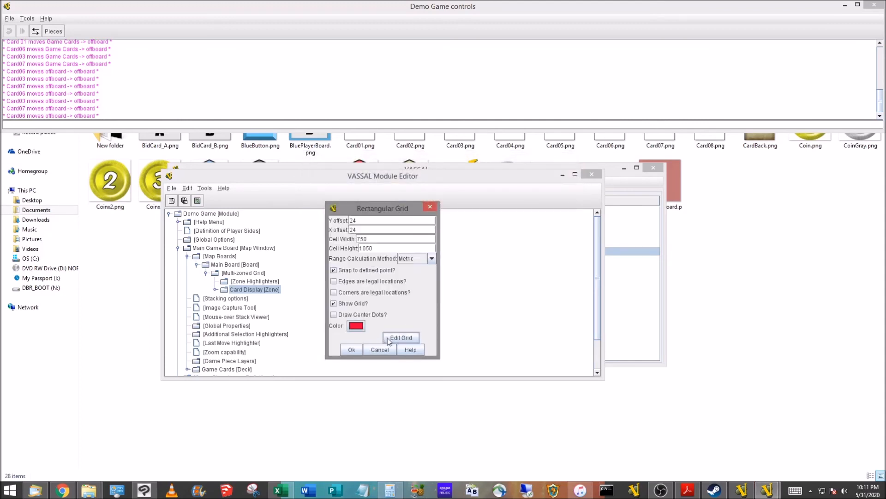
Open the grid editor in an enlarged window and shift the grid left until its vertical lines meet the card slots' side borders.
left_click(396, 339)
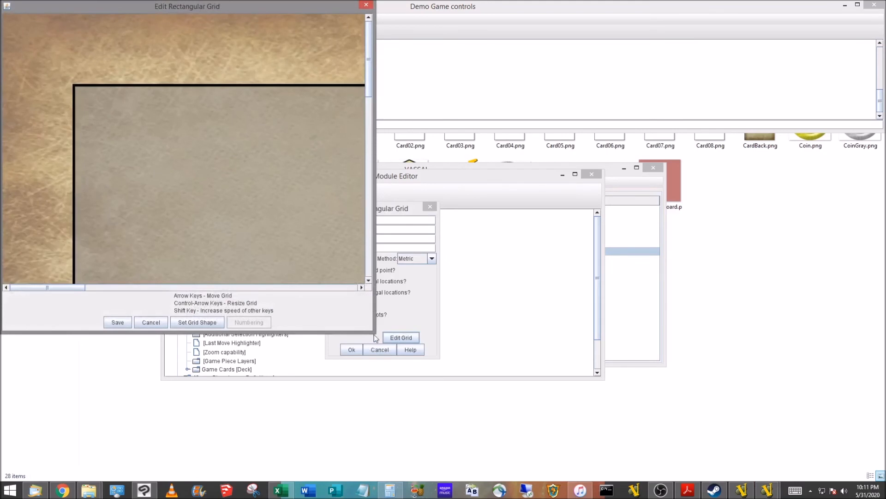
left_click_drag(372, 331, 844, 442)
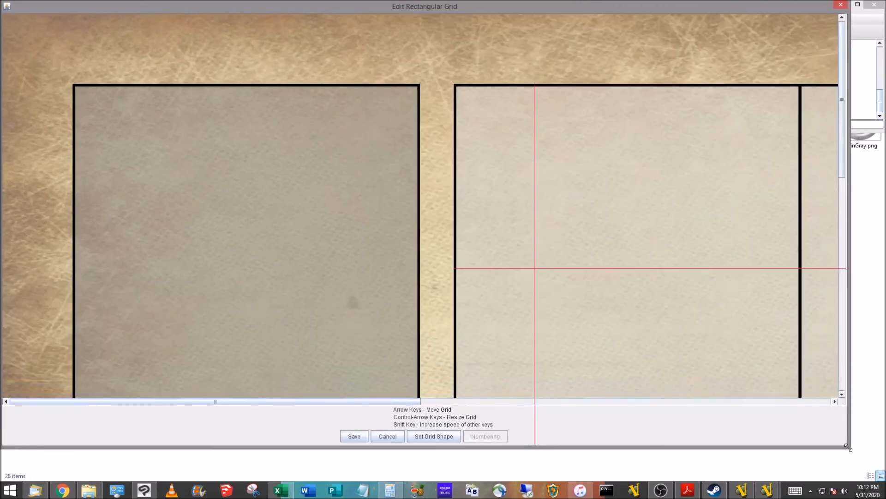
scroll(654, 181, "up", 3)
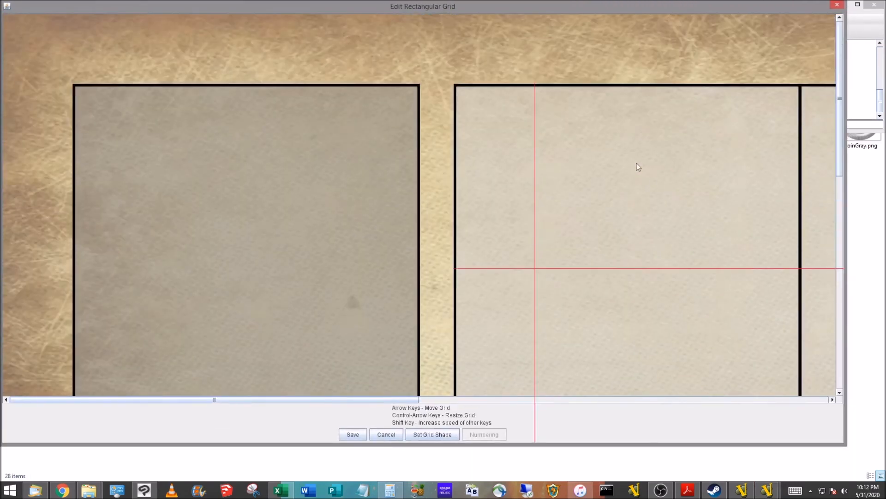
left_click_drag(396, 400, 498, 404)
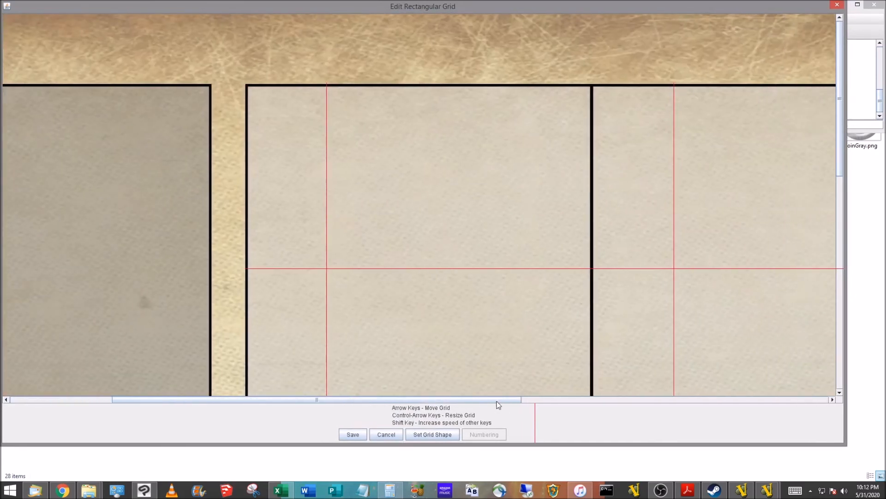
key("Left")
key("Left")
key("Left")
key("Left")
key("Left")
key("Left")
key("Left")
key("Left")
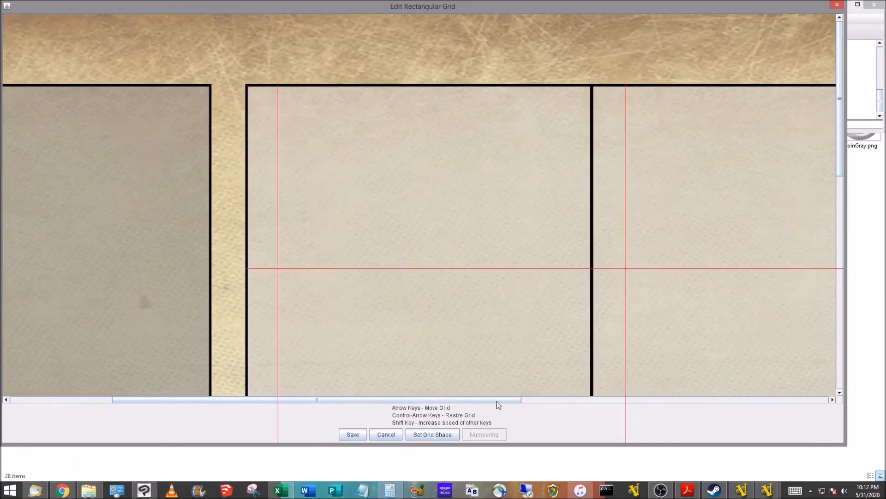
key("Left")
key("Left")
key("Left")
key("Left")
key("Left")
key("Left")
key("Left")
key("Left")
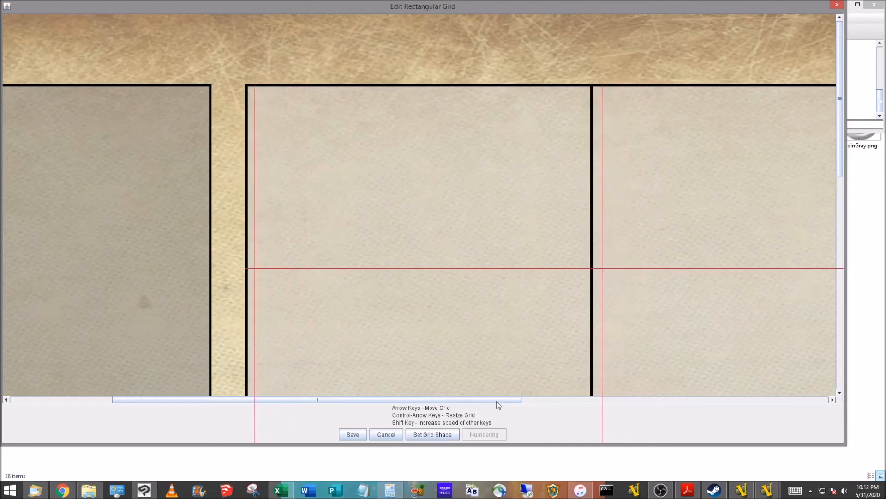
key("Left")
key("Left")
key("Left")
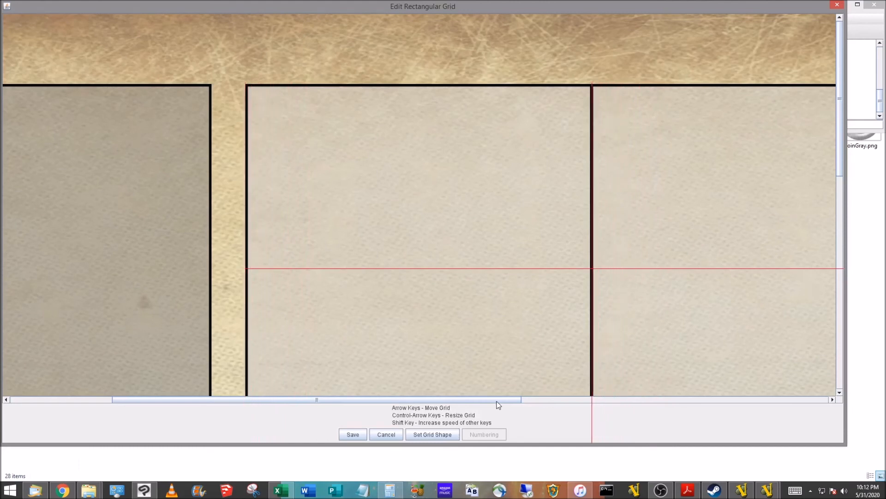
Shift the grid up onto the slots' upper border and nudge it right, to a Y offset of about -152 and X offset of about -371.
key("Up")
key("Up")
key("Up")
key("Up")
key("Up")
key("Up")
key("Up")
key("Up")
key("Up")
key("Up")
key("Up")
key("Up")
key("Up")
key("Up")
key("Up")
key("Up")
key("Up")
key("Up")
key("Up")
key("Up")
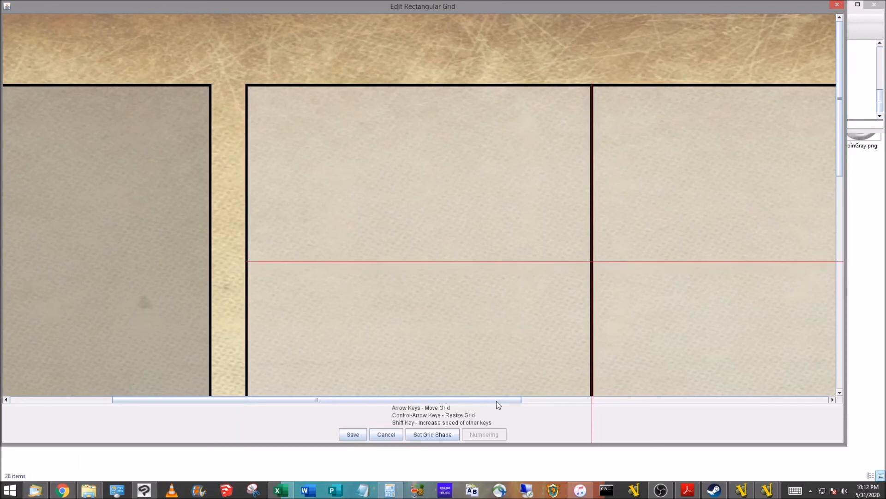
key("Up")
key("Up")
key("Up")
key("Up")
key("Up")
key("Up")
key("Up")
key("Up")
key("Up")
key("Up")
key("Up")
key("Up")
key("Up")
key("Up")
key("Up")
key("Up")
key("Up")
key("Up")
key("Up")
key("Up")
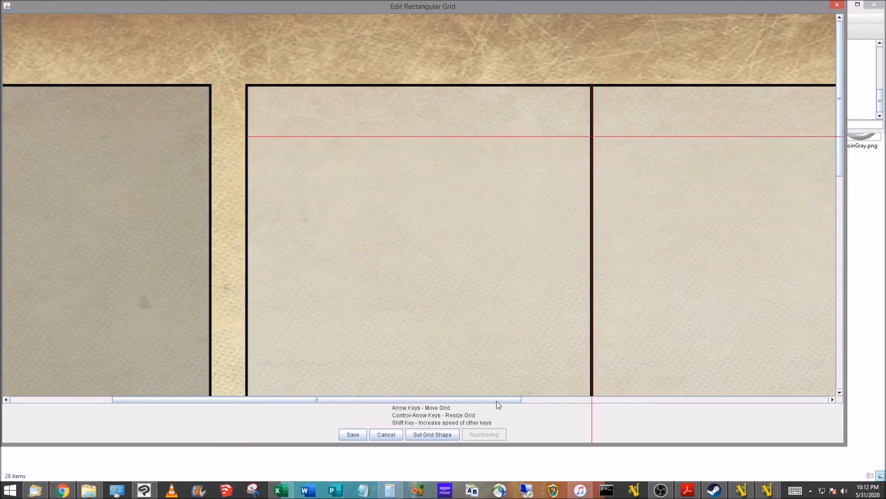
key("Up")
key("Up")
key("Up")
key("Up")
key("Up")
key("Up")
key("Up")
key("Up")
key("Up")
key("Up")
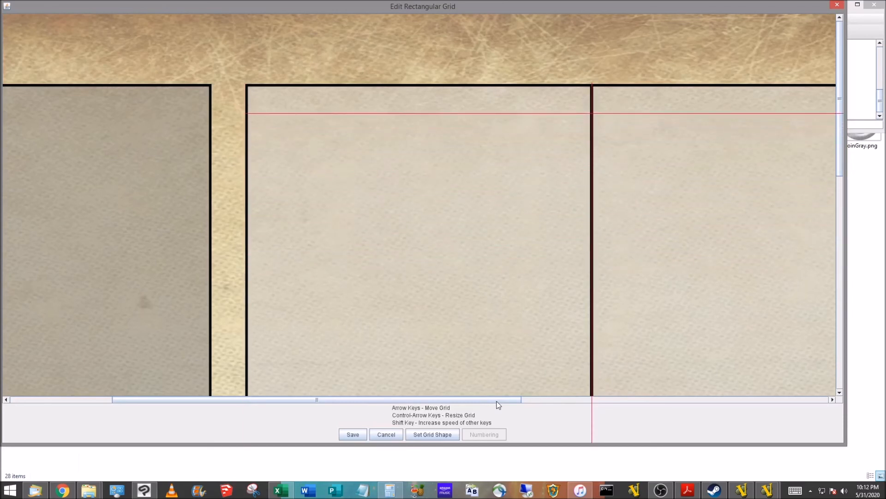
key("Up")
key("Up")
key("Up")
key("Up")
key("Up")
key("Up")
key("Up")
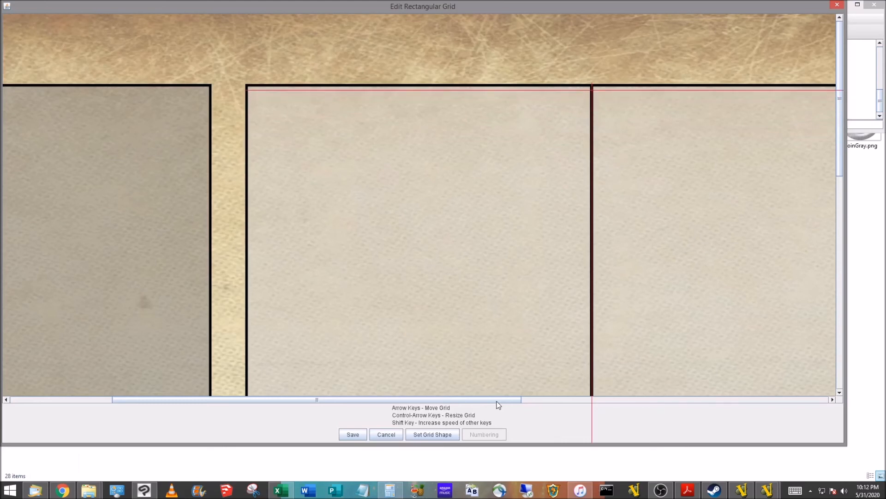
key("Right")
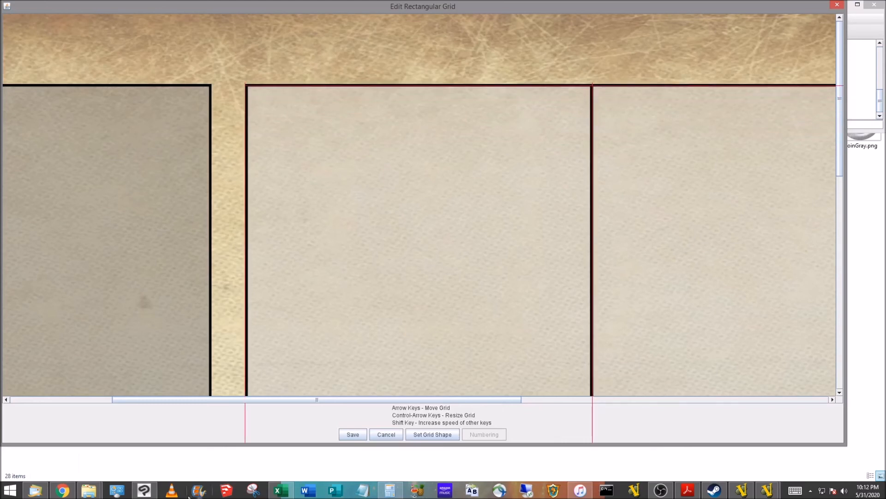
Save the grid placement with its properties and save the module.
left_click(352, 434)
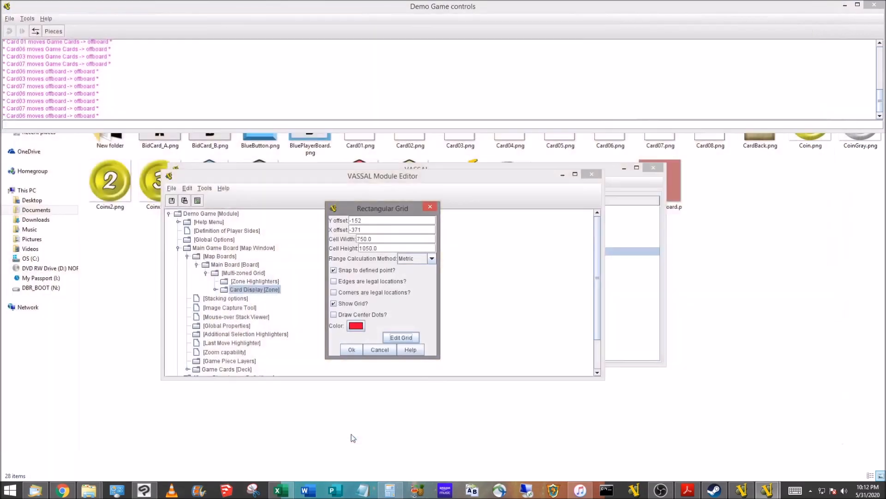
left_click(352, 350)
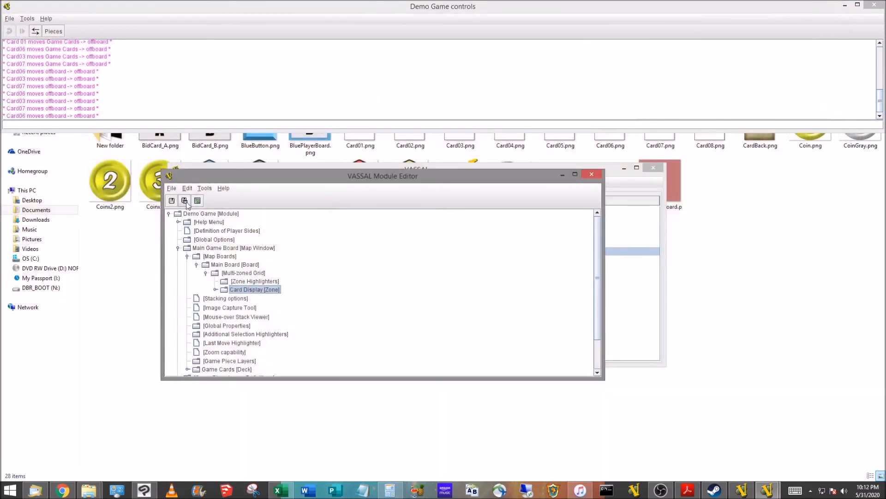
left_click(176, 202)
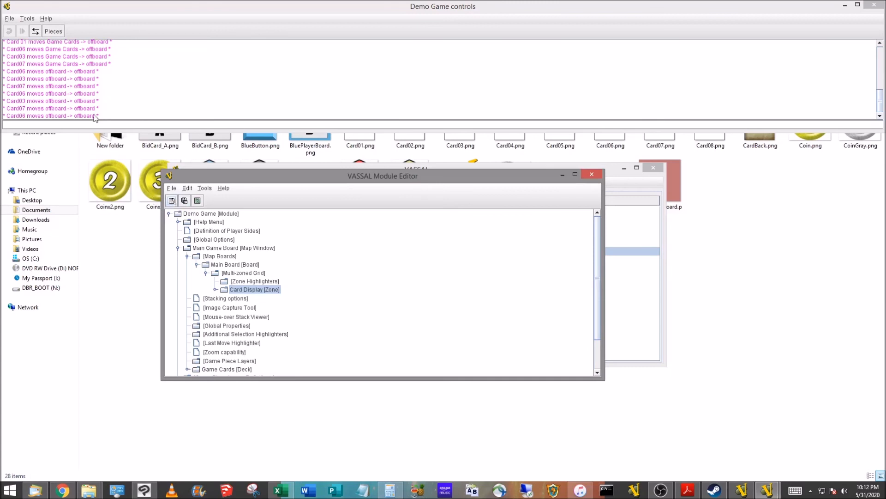
Start a new game and deal one card from the Game Cards deck onto each of the three Card Display slots.
left_click(10, 20)
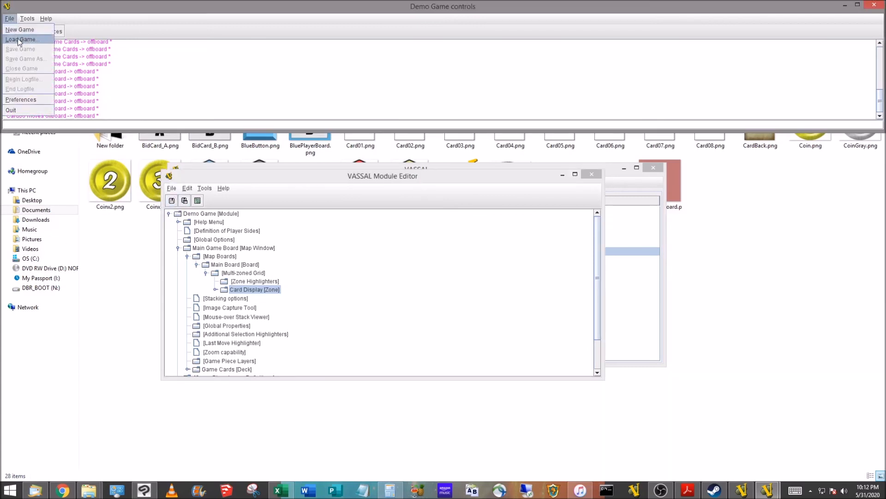
left_click(19, 30)
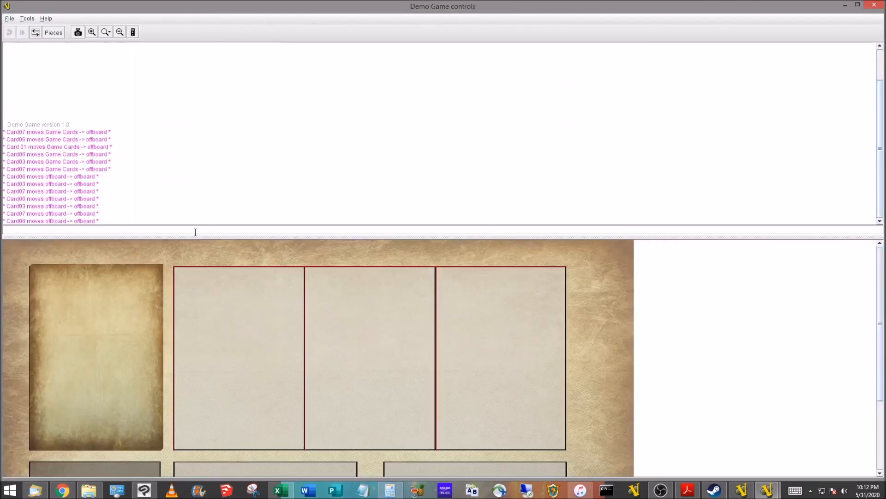
left_click_drag(195, 234, 200, 140)
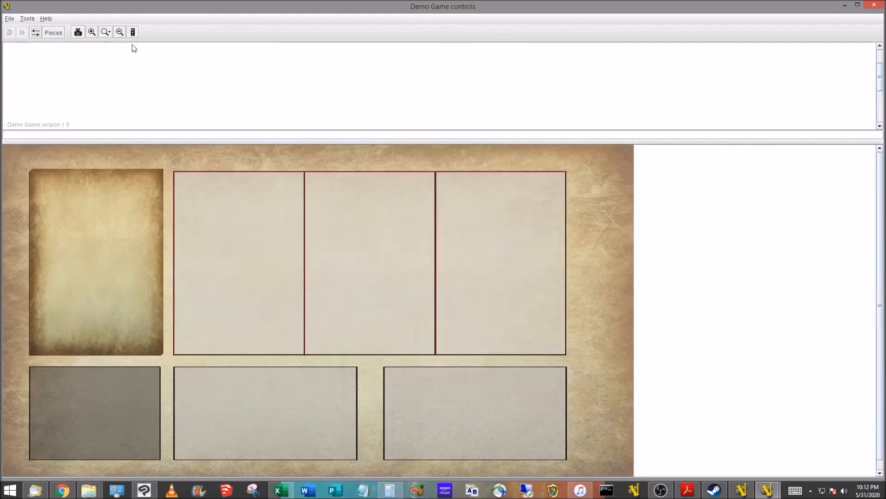
left_click(106, 32)
left_click(121, 107)
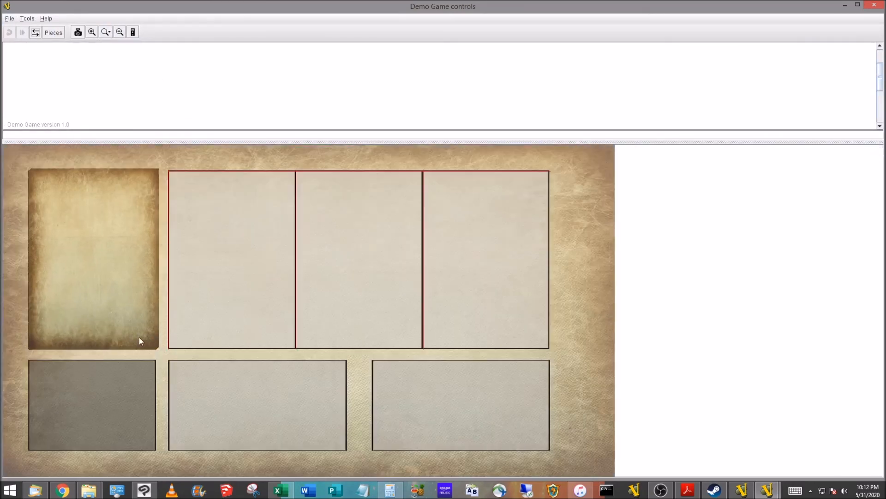
left_click_drag(99, 275, 234, 266)
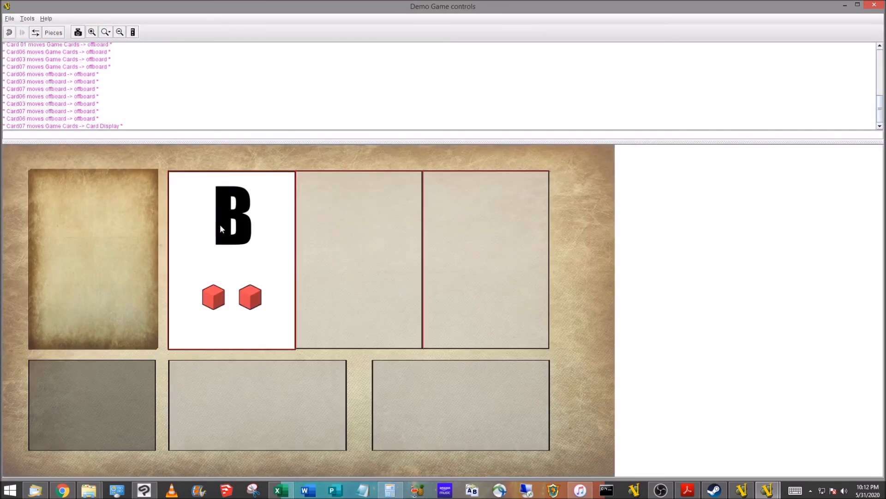
left_click_drag(157, 263, 354, 245)
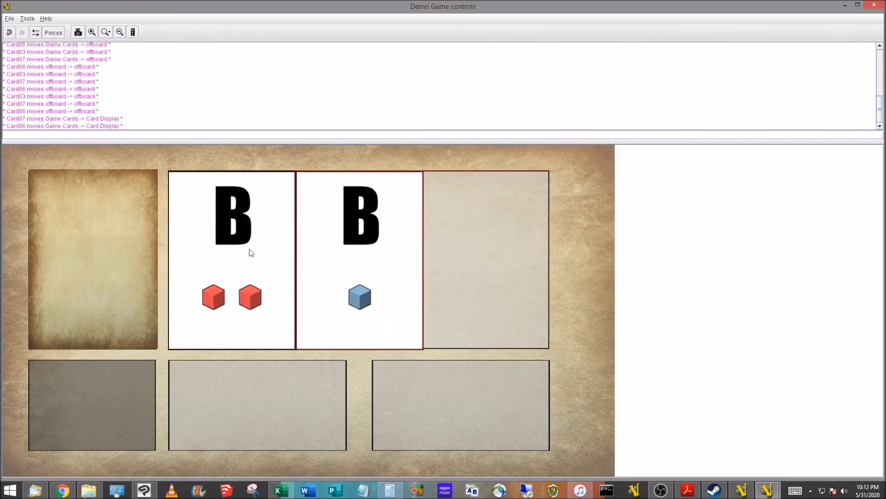
left_click_drag(547, 217, 544, 212)
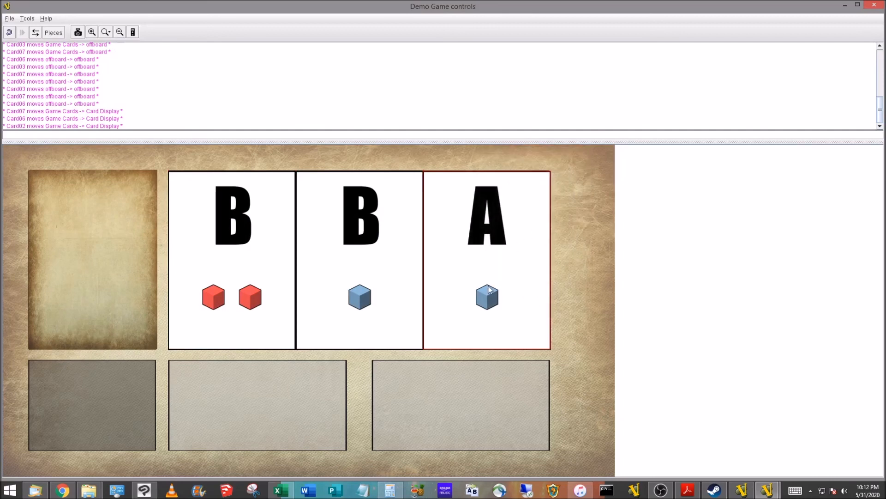
left_click(370, 380)
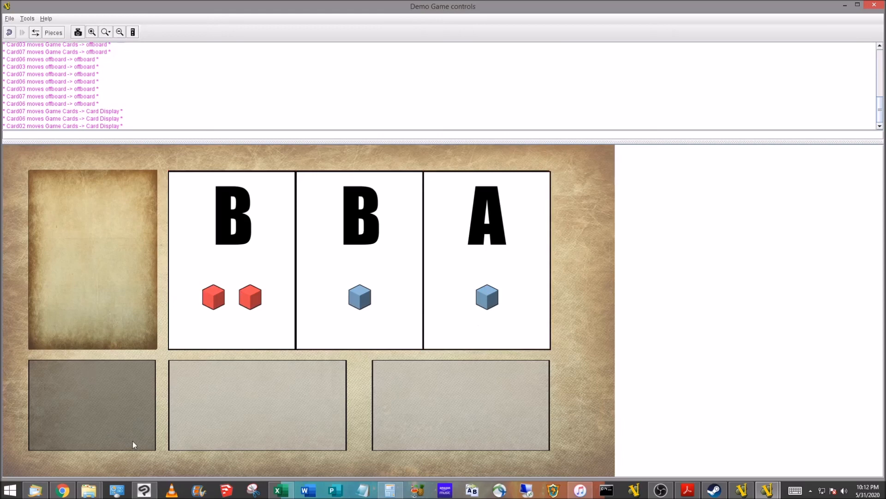
Deal a second card from the deck on top of the card in each of the three slots.
left_click_drag(131, 269, 247, 275)
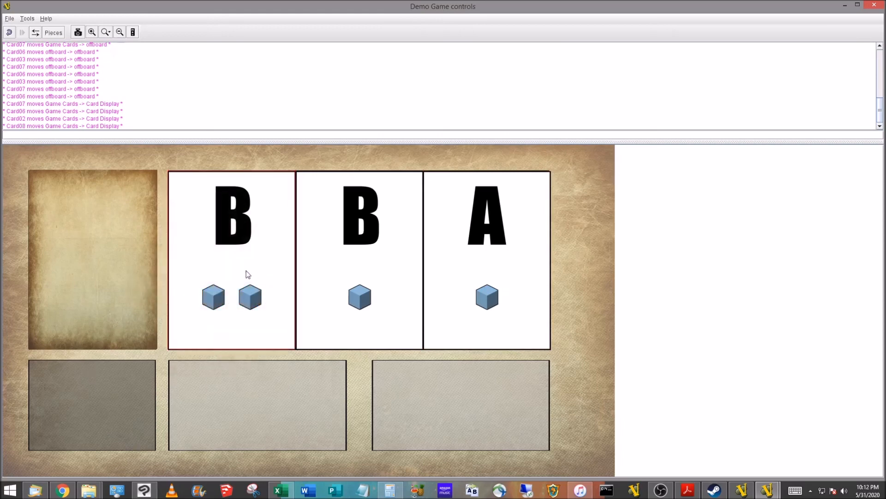
left_click_drag(114, 257, 369, 257)
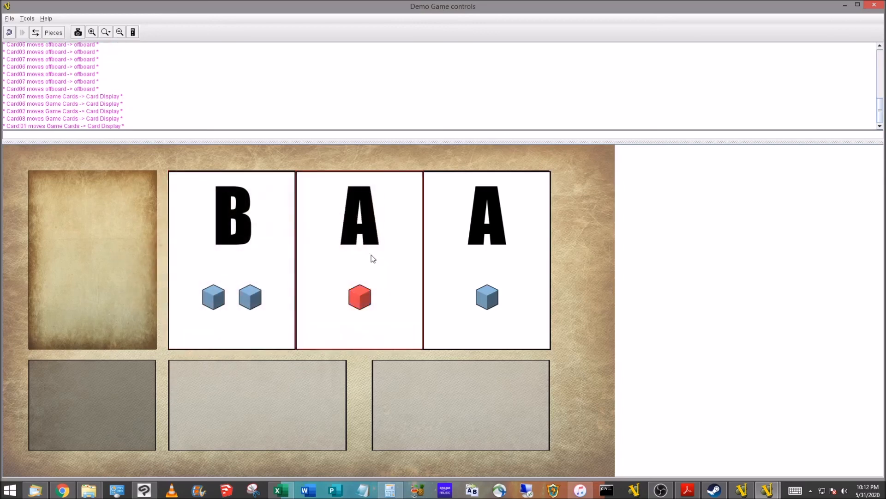
left_click_drag(93, 269, 504, 250)
Return all six dealt cards from the Card Display slots to the Game Cards deck.
left_click_drag(364, 248, 110, 264)
left_click_drag(222, 258, 111, 263)
left_click_drag(353, 248, 111, 263)
left_click_drag(249, 249, 111, 263)
left_click_drag(387, 249, 115, 266)
left_click_drag(506, 267, 137, 260)
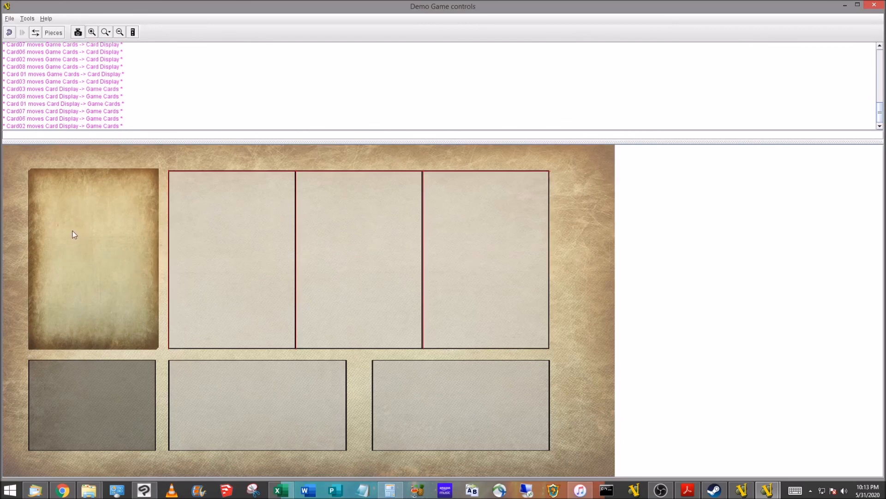
Deal three cards into the first, third and middle slots, and close the game without saving it.
left_click_drag(75, 235, 204, 235)
left_click_drag(114, 229, 496, 234)
left_click_drag(69, 246, 332, 252)
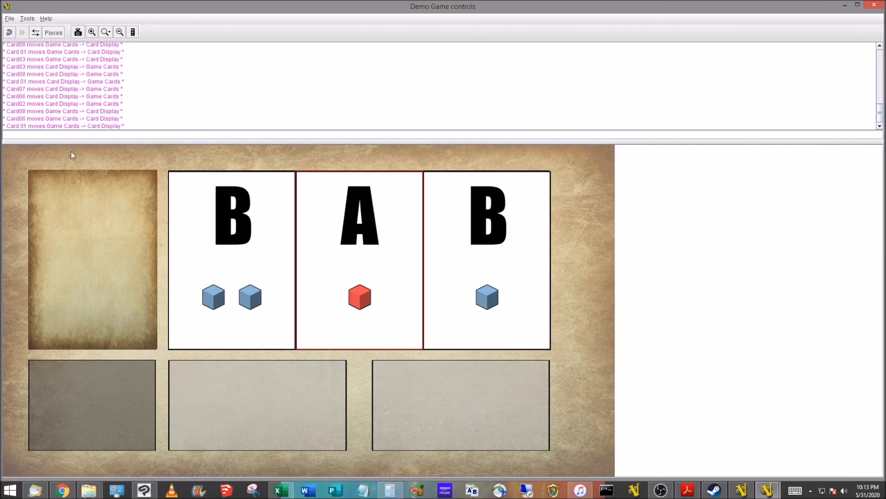
left_click(9, 18)
left_click(28, 69)
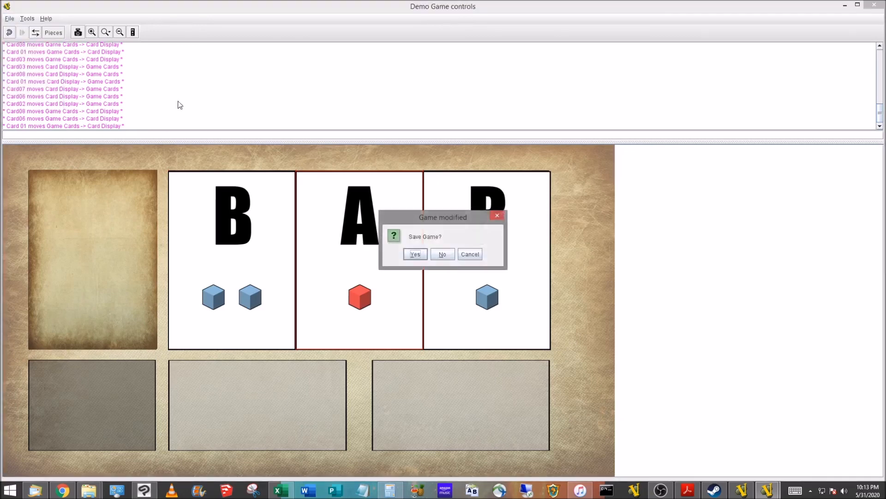
left_click(442, 254)
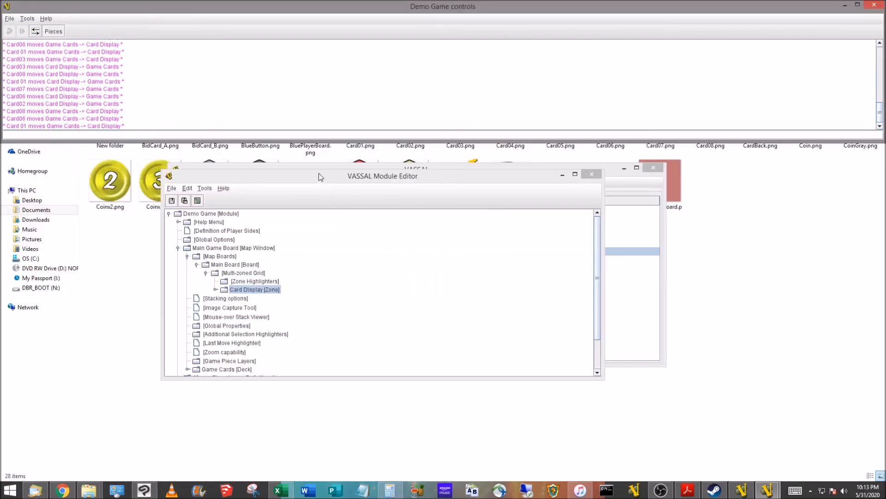
Rename the first card of the Game Cards deck to Card01 in its Basic Piece trait and confirm the card.
left_click_drag(317, 179, 361, 160)
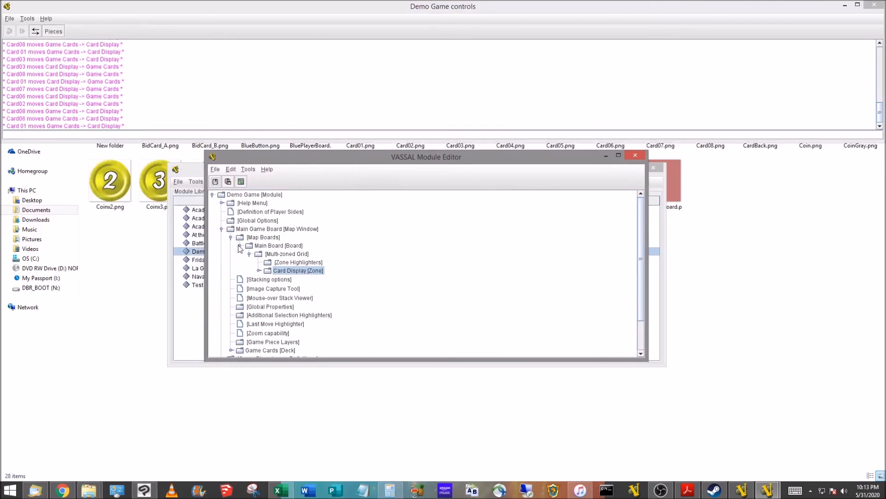
scroll(246, 272, "down", 2)
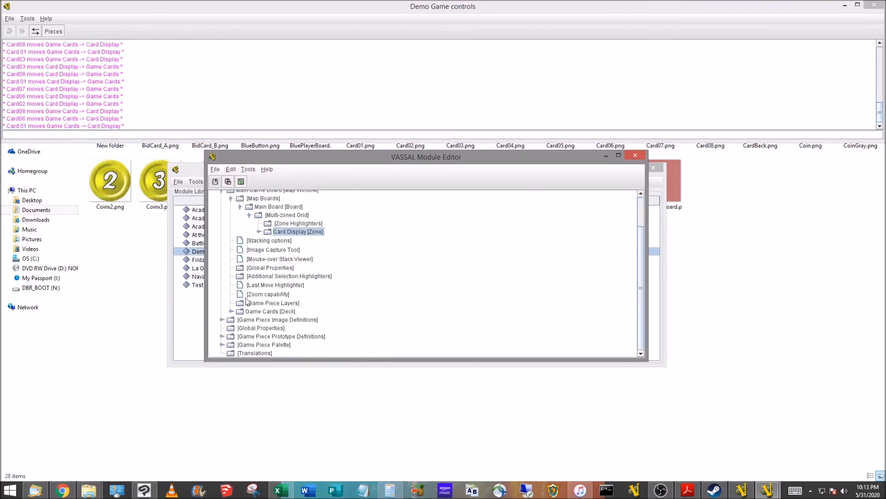
left_click(222, 336)
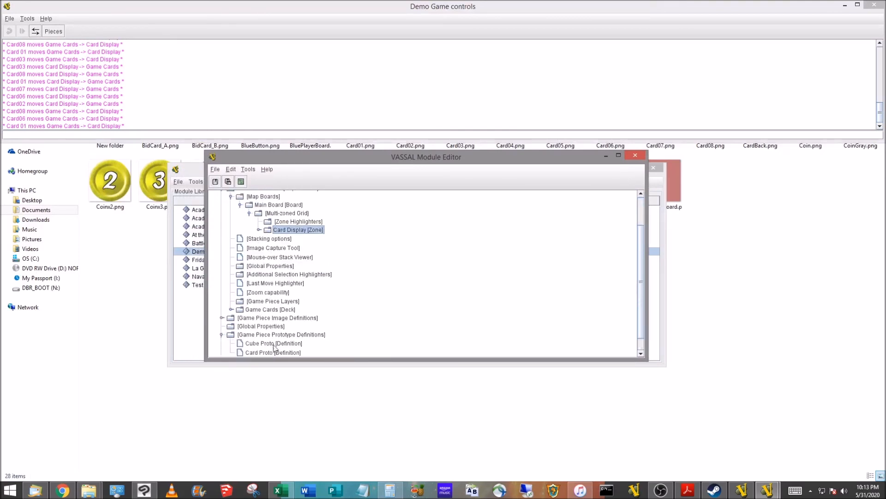
left_click(262, 310)
left_click(232, 309)
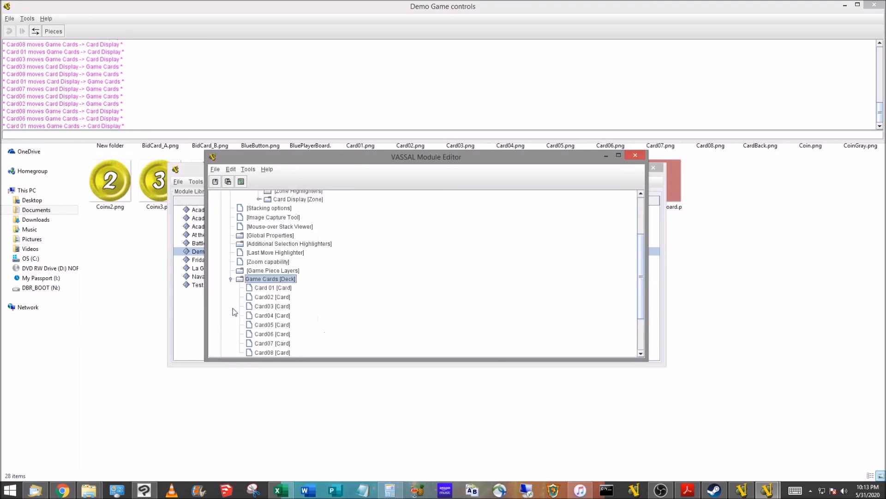
double_click(271, 289)
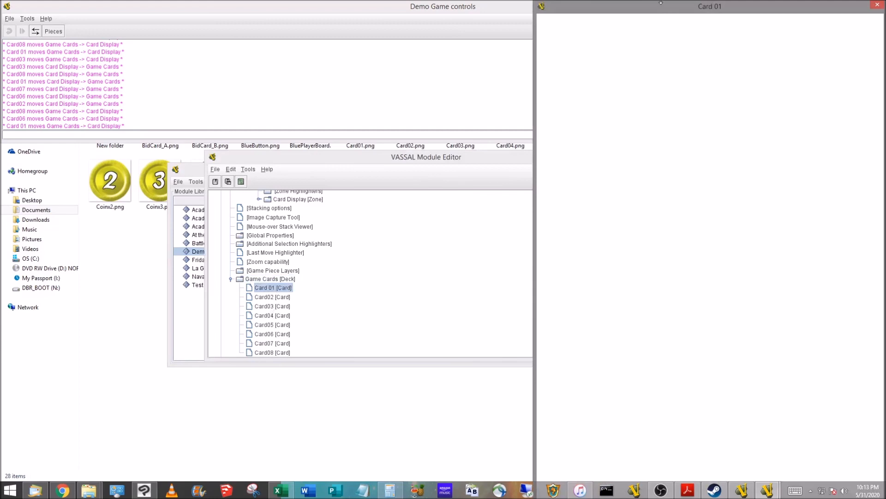
left_click_drag(661, 3, 543, 71)
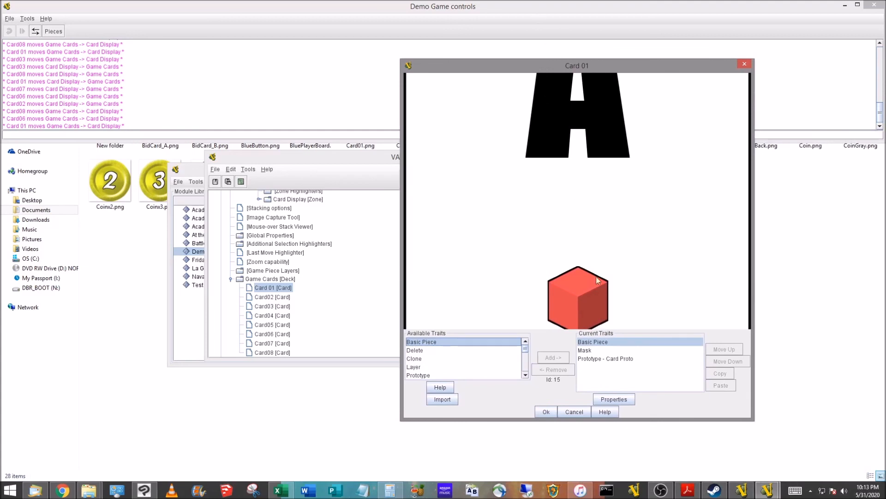
double_click(587, 342)
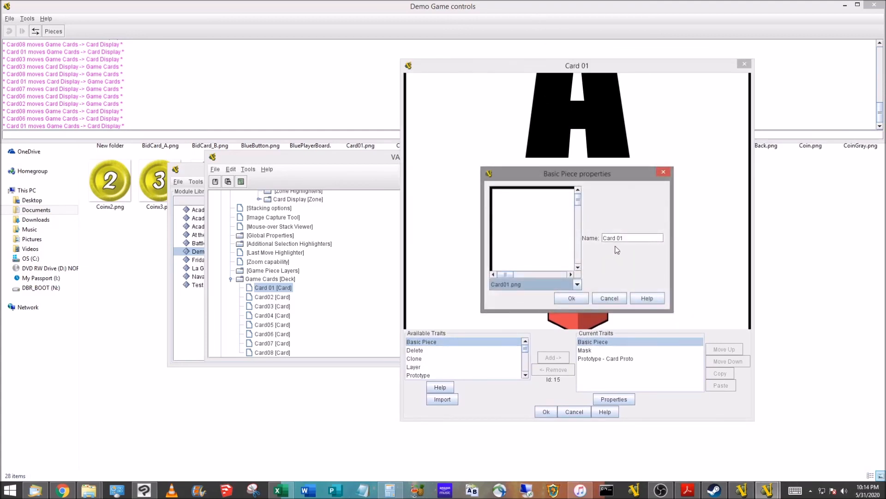
left_click(619, 235)
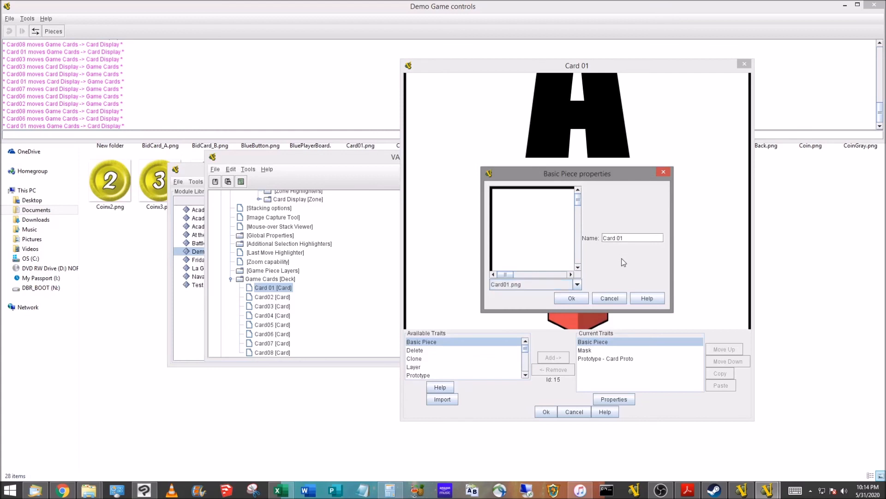
left_click(571, 298)
left_click(546, 413)
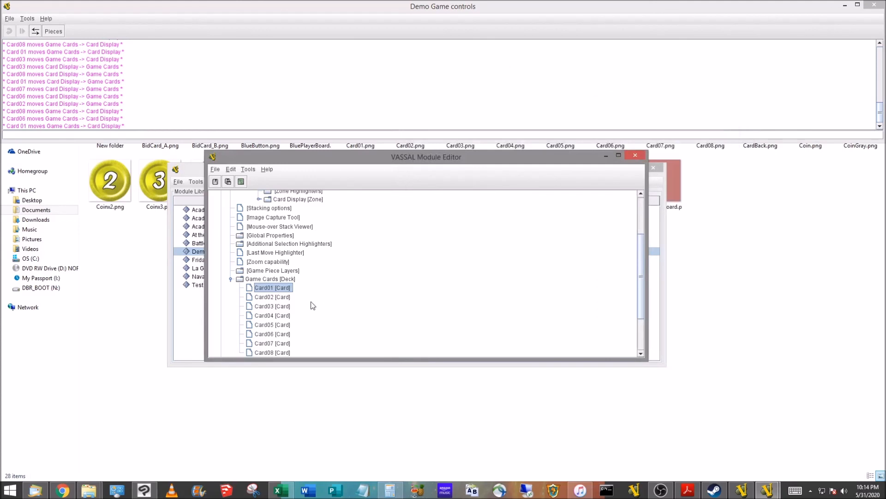
Save the module, expand the Card Display zone to reveal its rectangular grid, and save again.
left_click(266, 344)
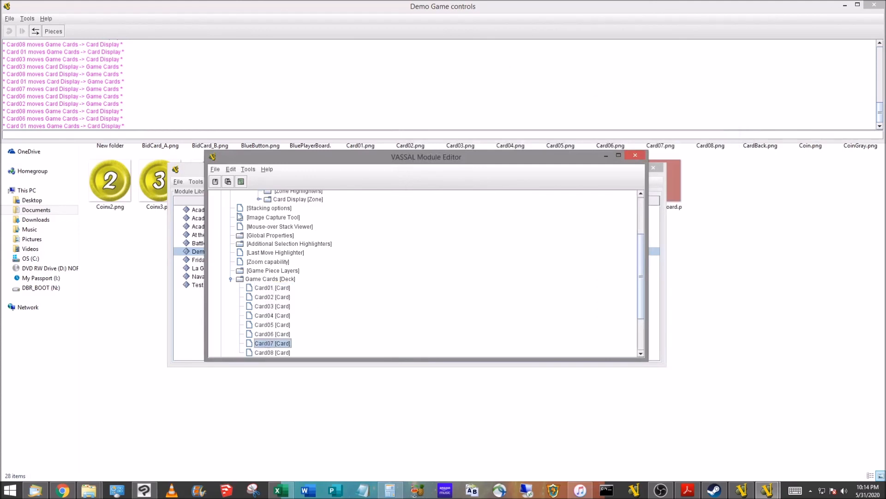
left_click(216, 182)
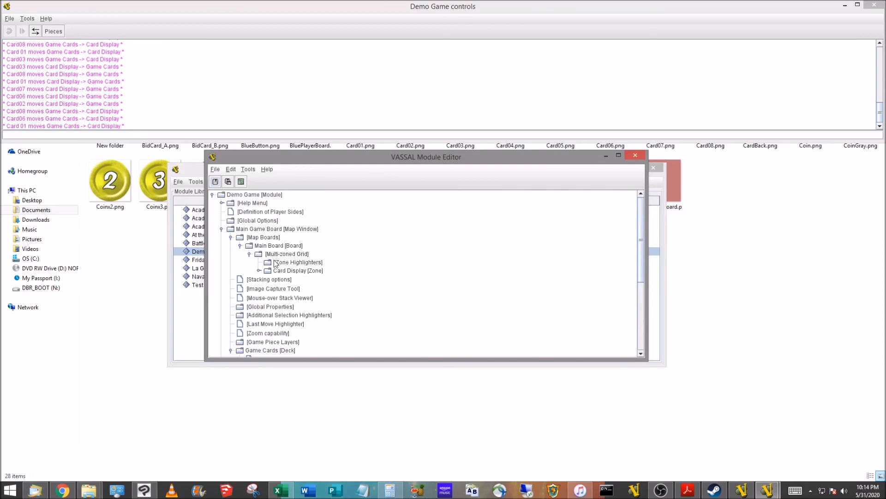
left_click(259, 271)
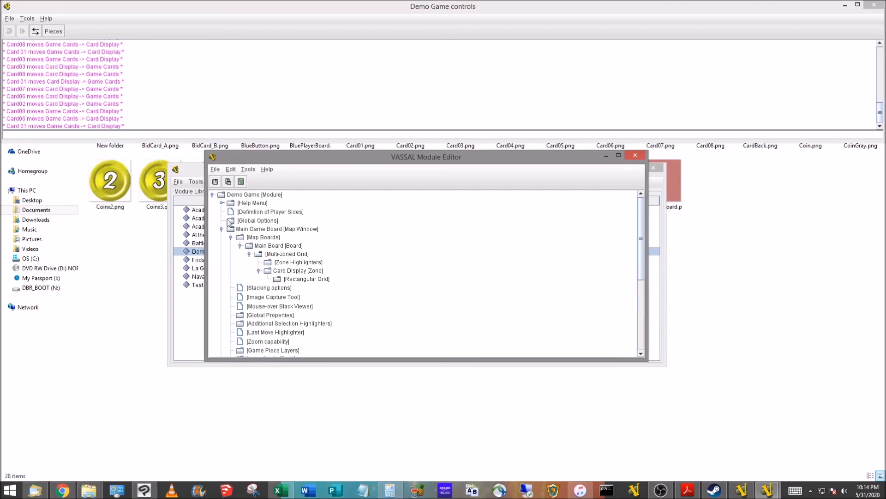
left_click(216, 182)
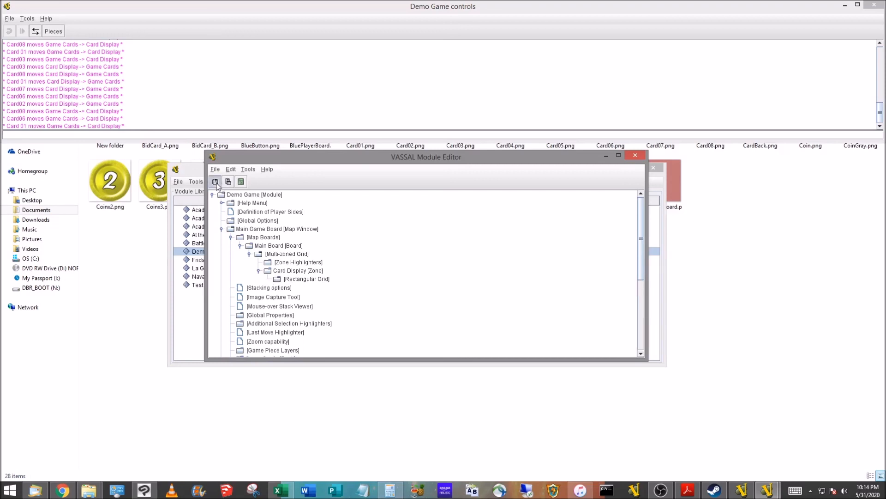